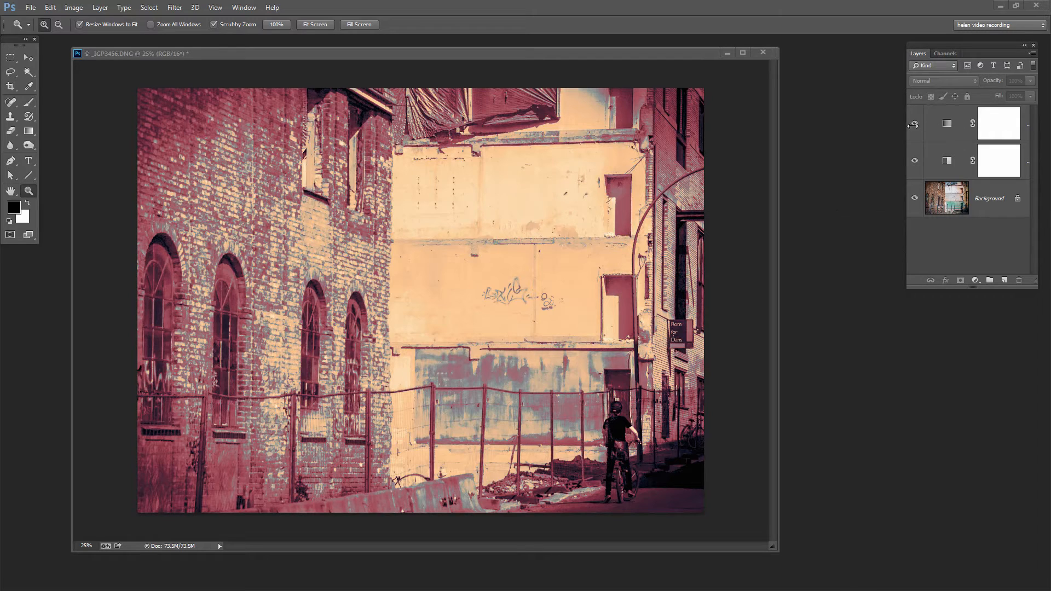
Compare the toned photo against the original by hiding and reshowing the two adjustment layers.
click(917, 124)
click(915, 161)
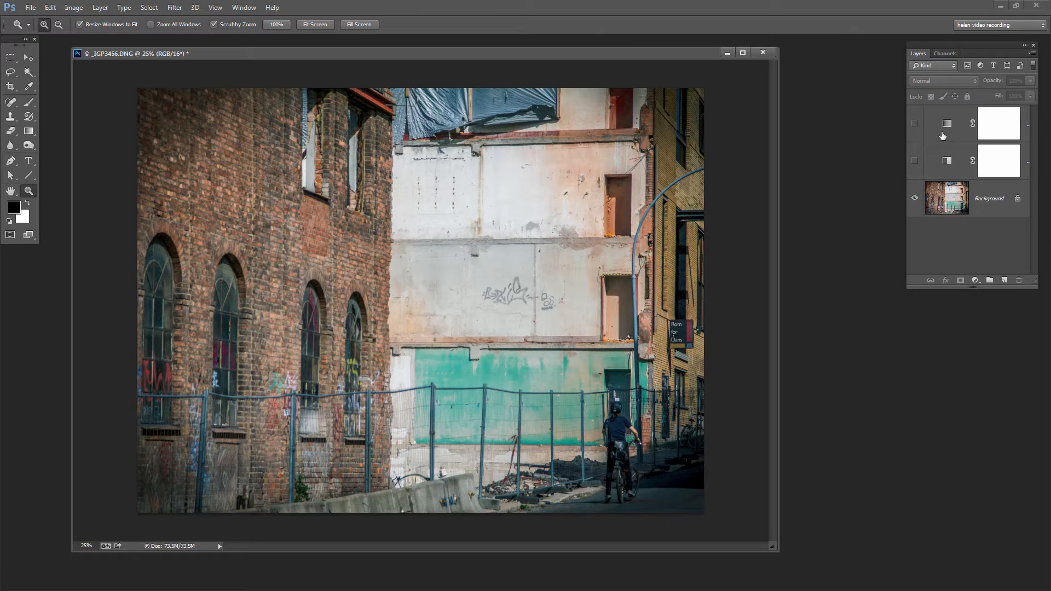
click(915, 123)
click(914, 161)
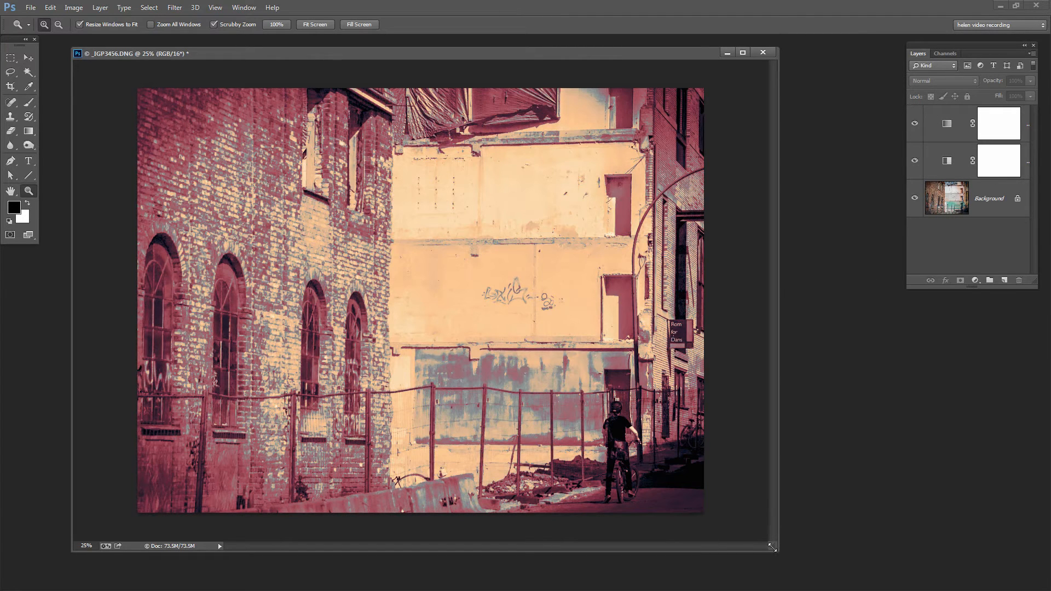
drag(772, 547, 766, 530)
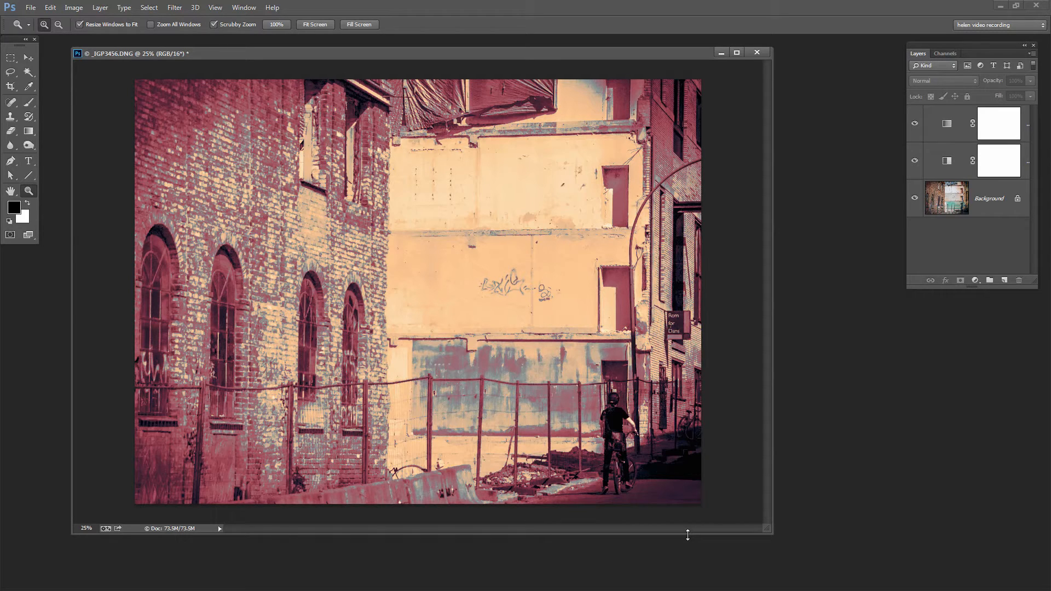
Delete both toning adjustment layers, leaving only the Background photo.
click(936, 123)
shift+click(937, 162)
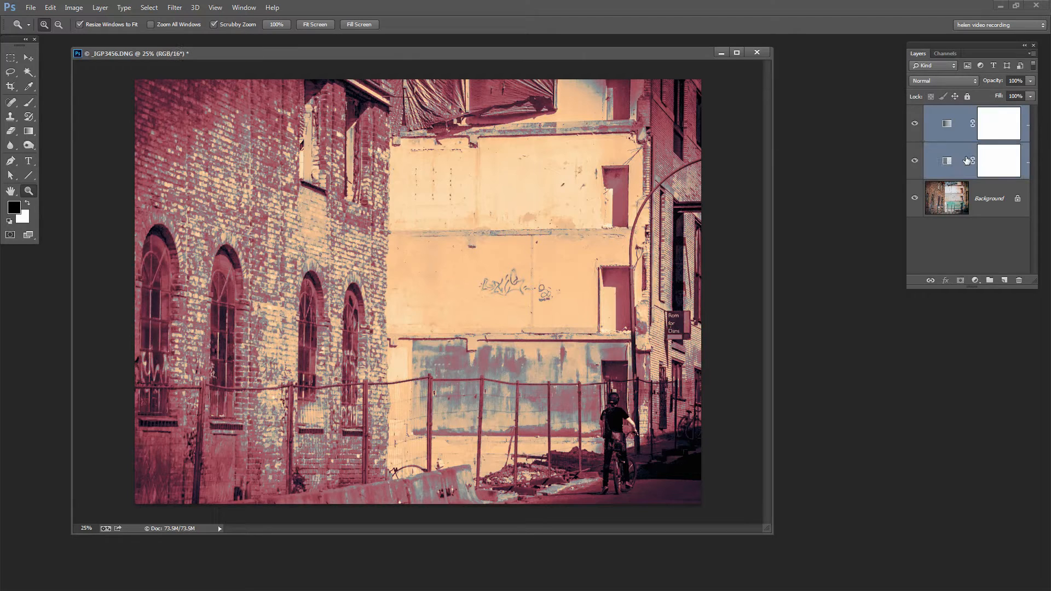
drag(967, 161, 1020, 279)
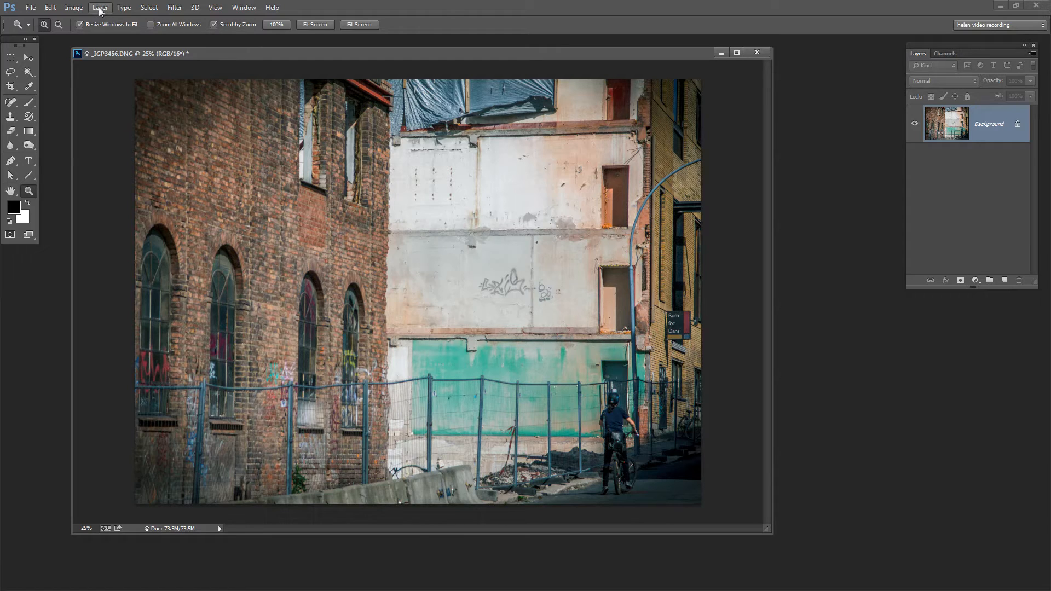
Add a default black-to-white Gradient Map adjustment layer and compare it with the original.
click(100, 9)
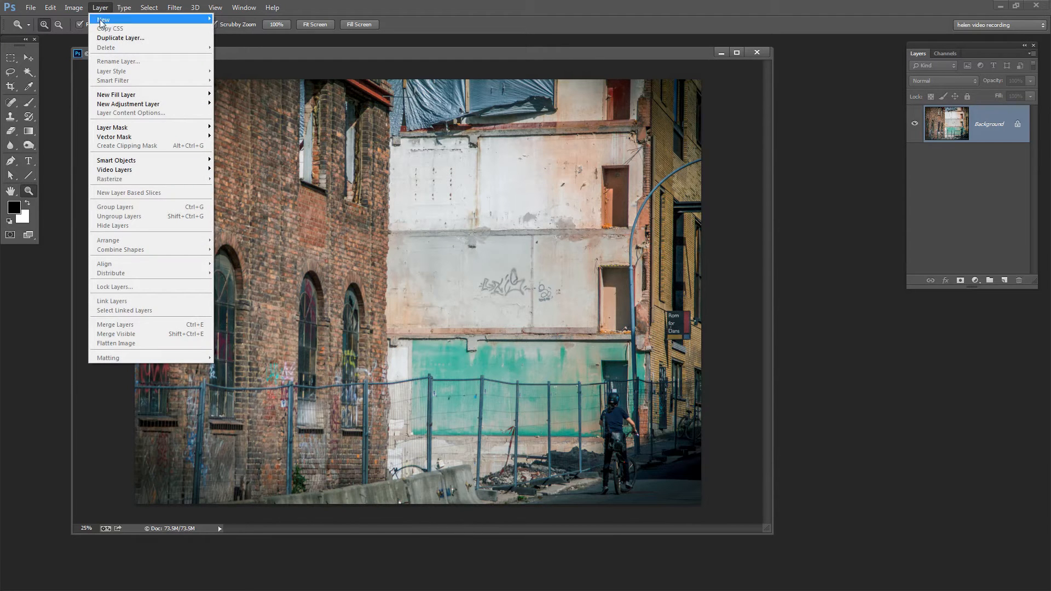
mouse_move(129, 104)
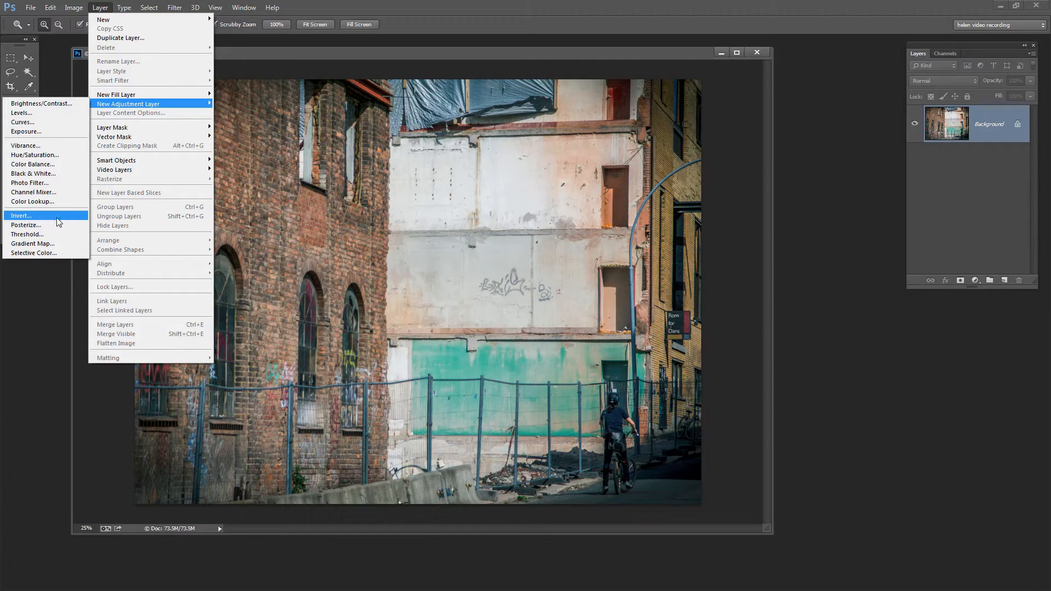
click(58, 244)
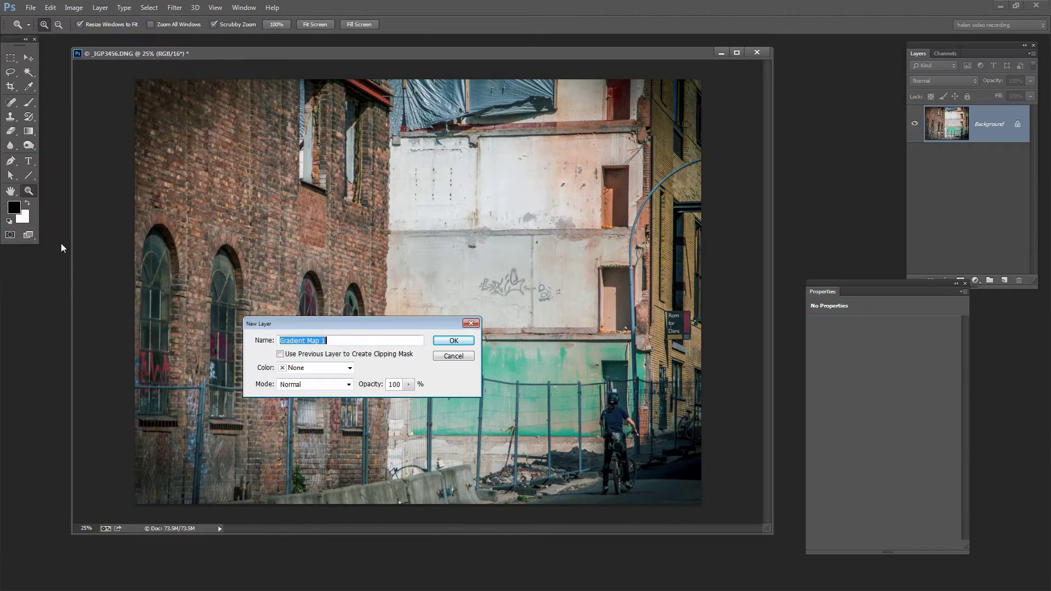
click(453, 344)
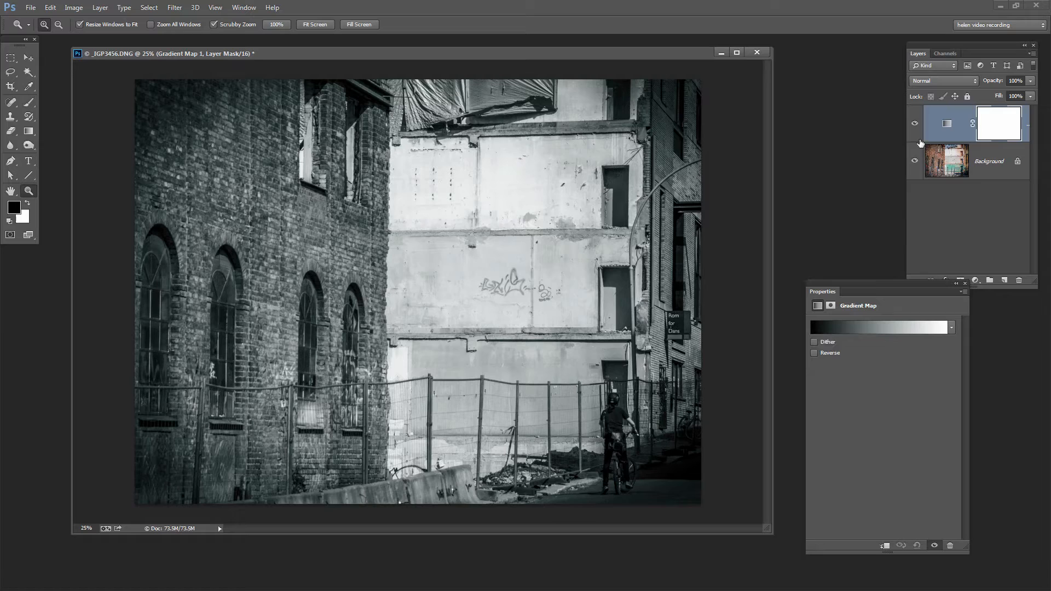
click(915, 123)
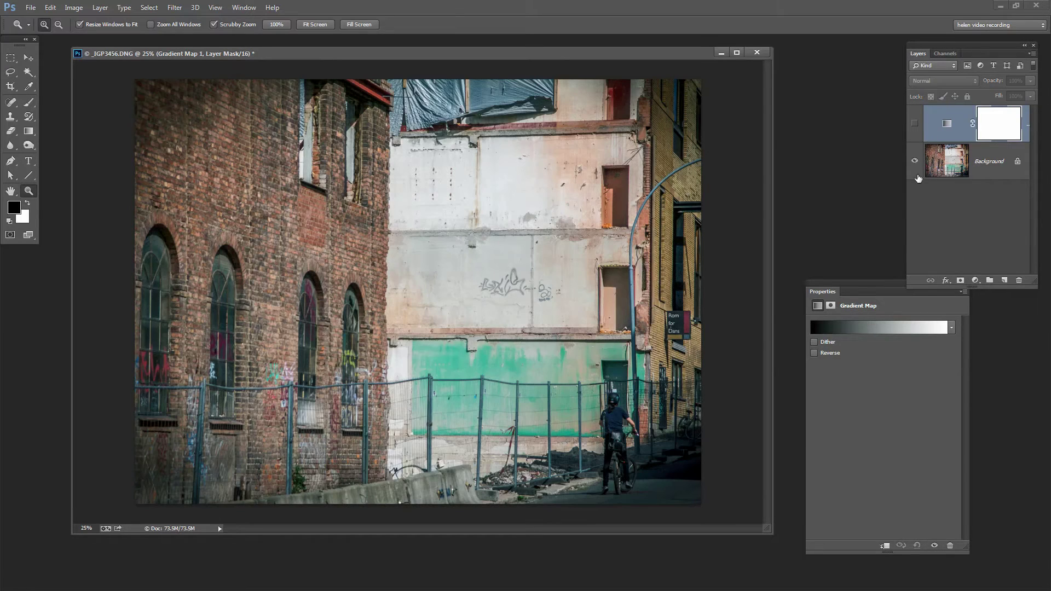
click(915, 124)
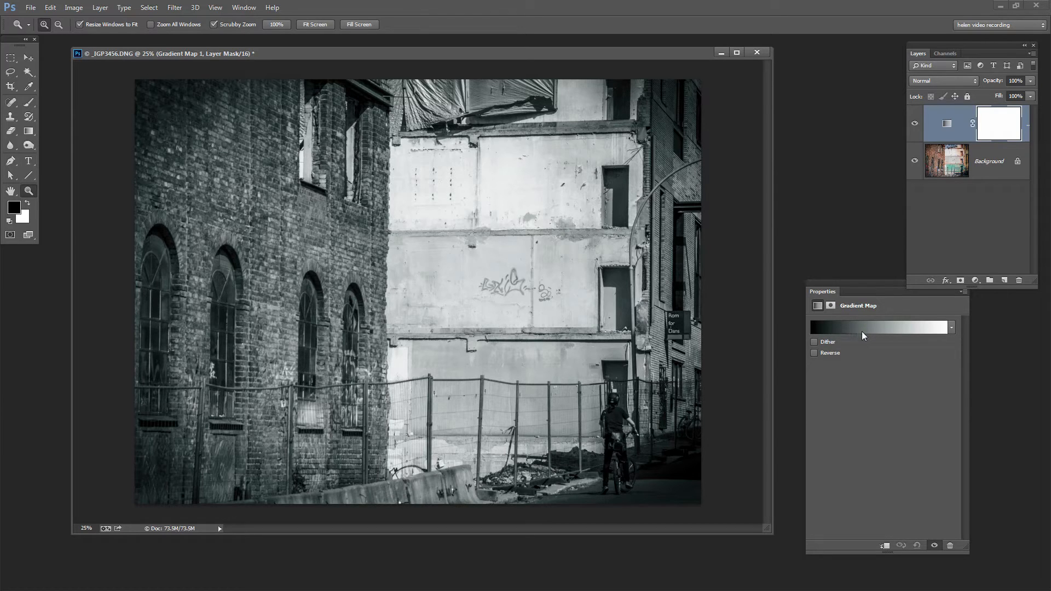
Browse the gradient presets, pick Photographic Toning, then cancel replacing the current set.
click(950, 330)
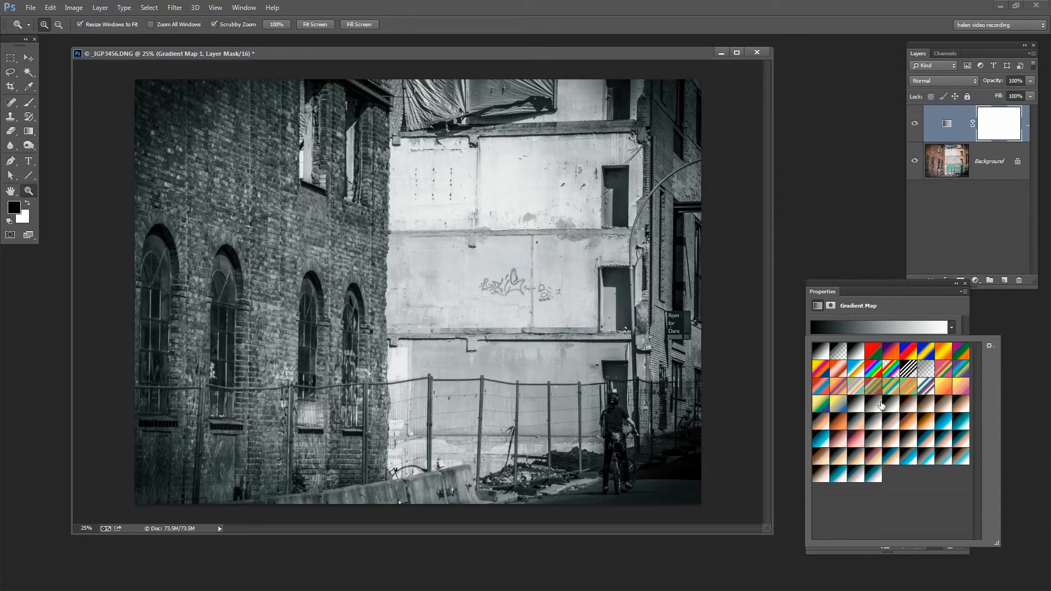
click(991, 346)
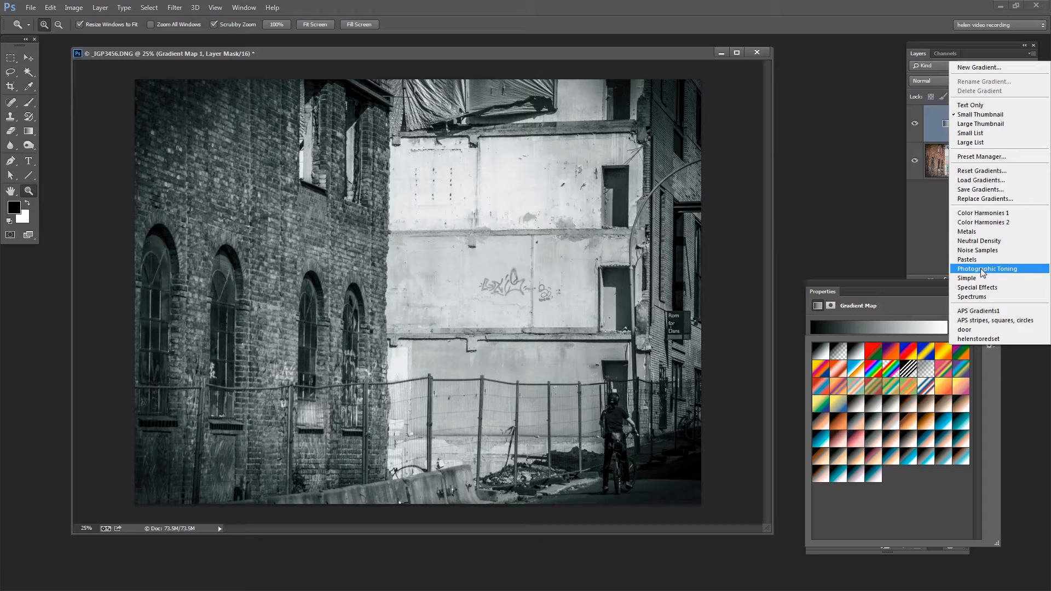
click(983, 269)
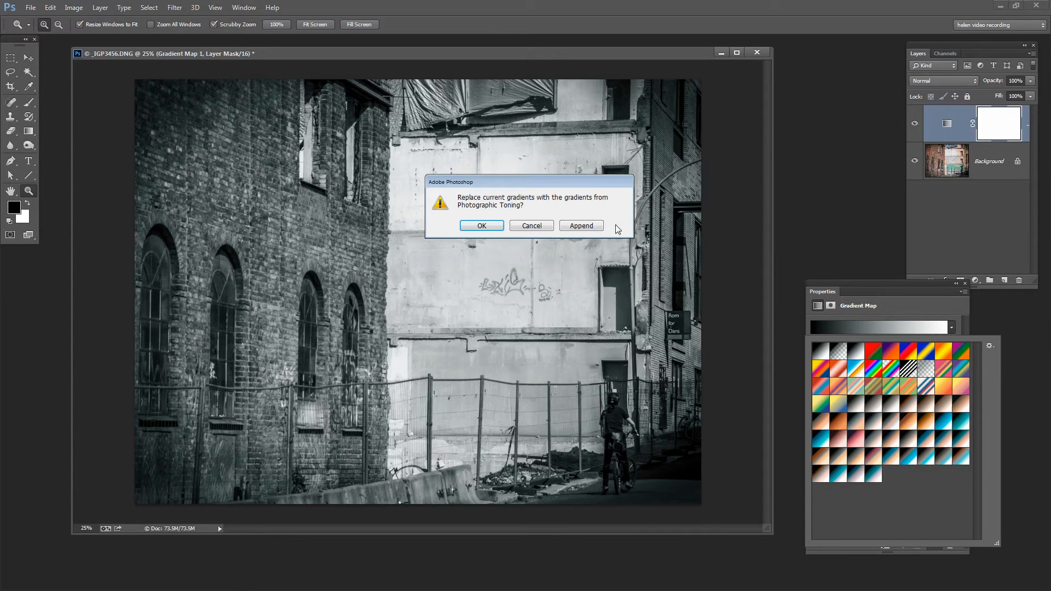
click(532, 228)
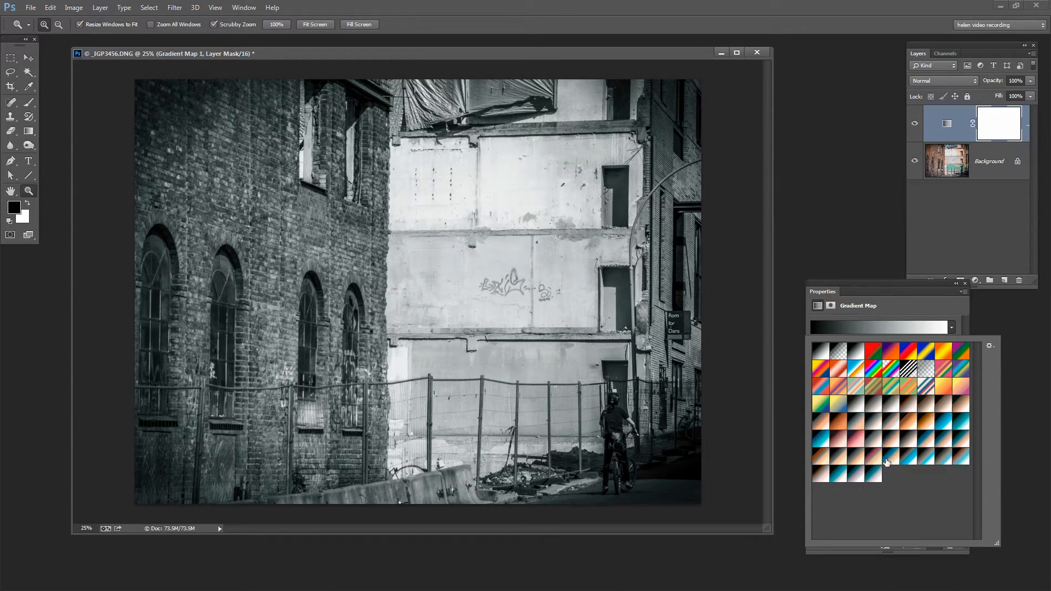
Apply the dark-to-peach toning preset, giving red bricks and cream walls.
click(854, 443)
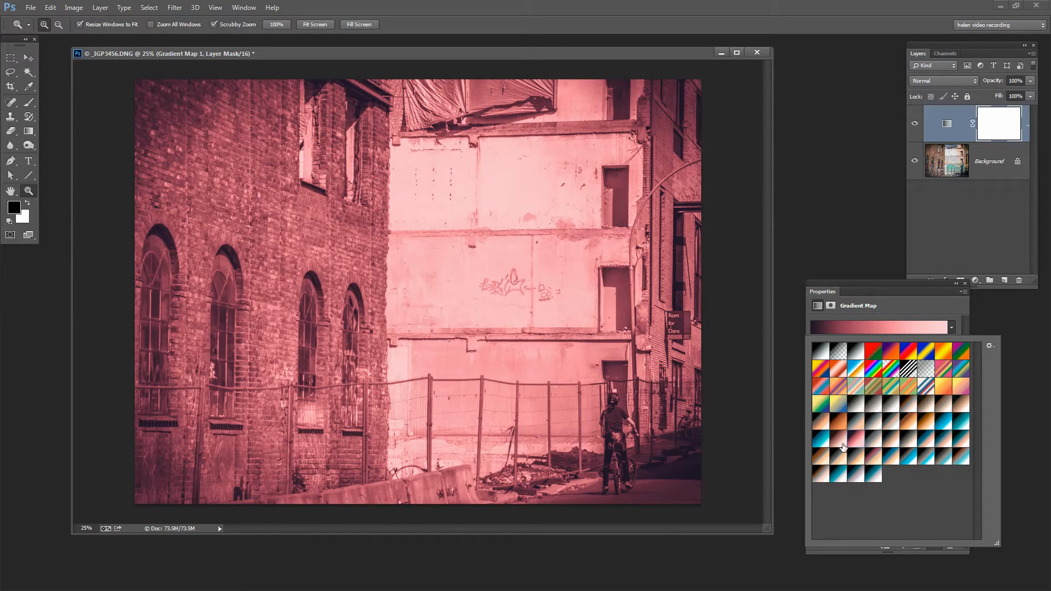
click(873, 458)
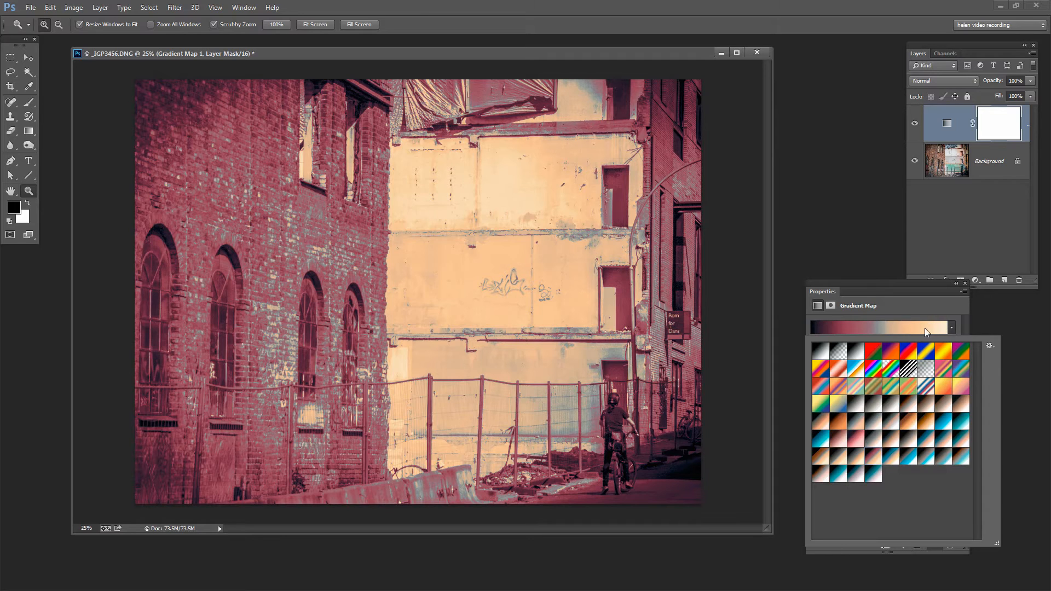
click(931, 306)
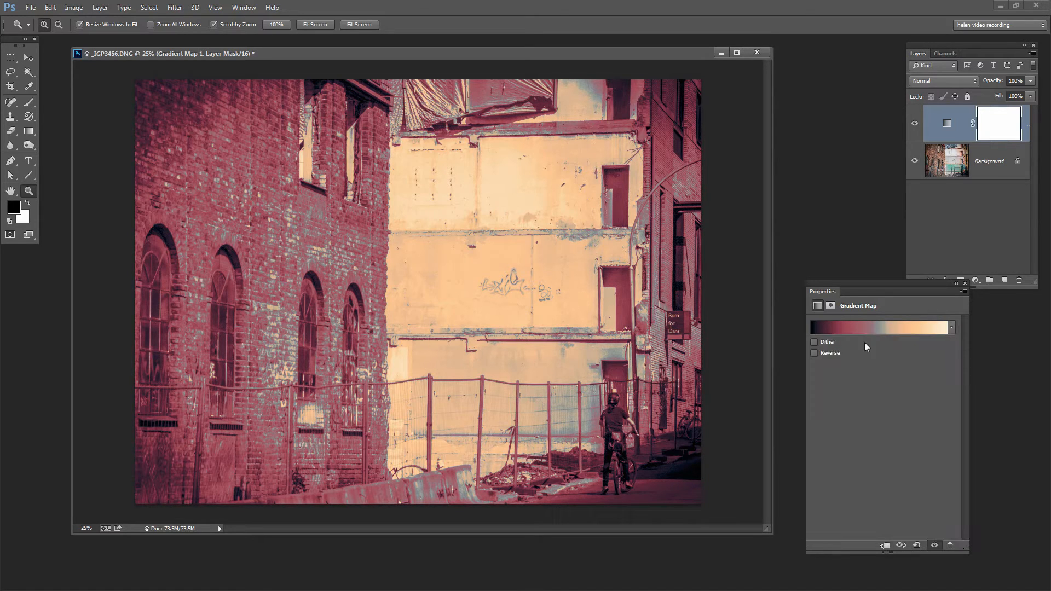
Save the current toning gradient as a new custom-named preset in the Gradient Editor.
click(850, 327)
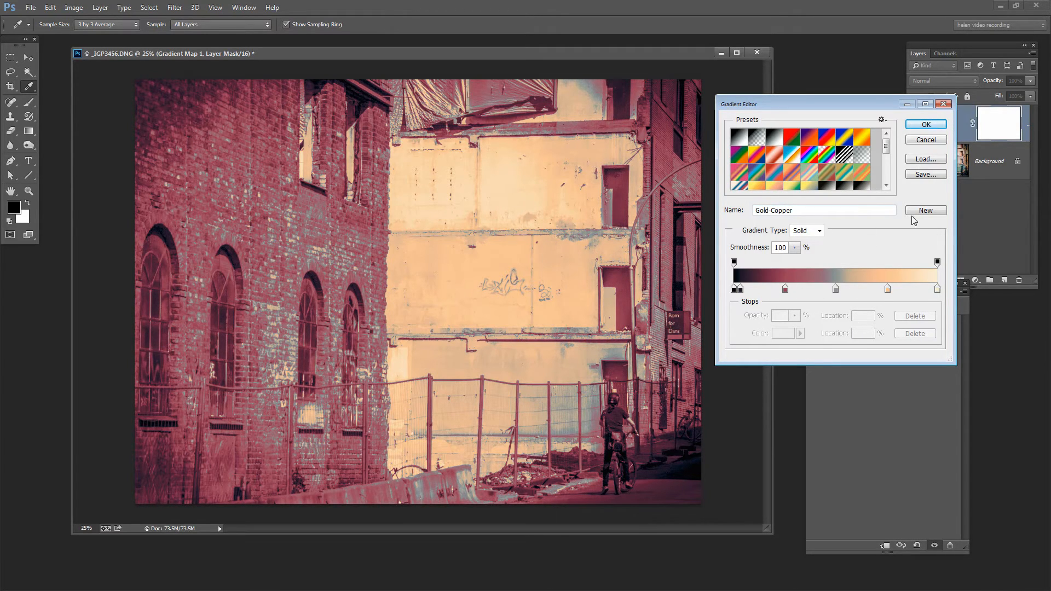
drag(842, 210, 754, 210)
text(h)
text(elen)
click(922, 210)
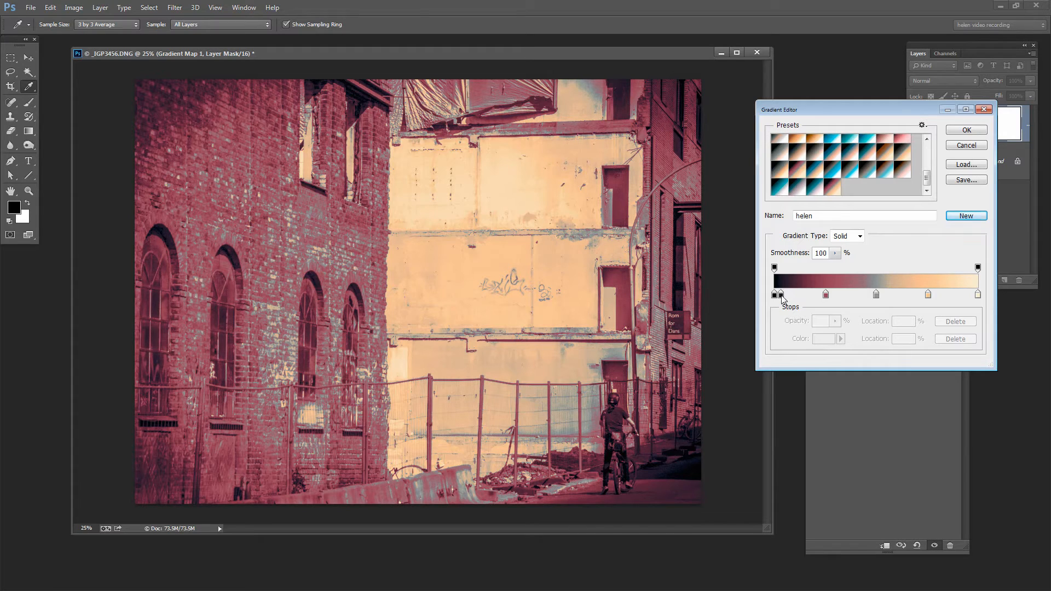
Move the second dark colour stop to about 15 percent and select the grey stop.
drag(782, 297, 788, 299)
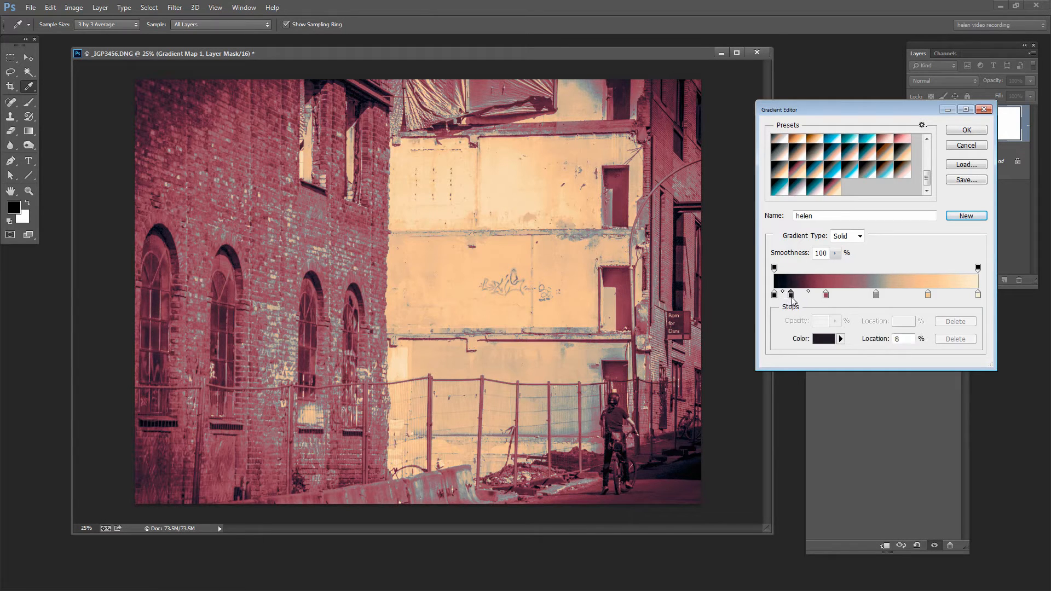
drag(792, 296, 794, 296)
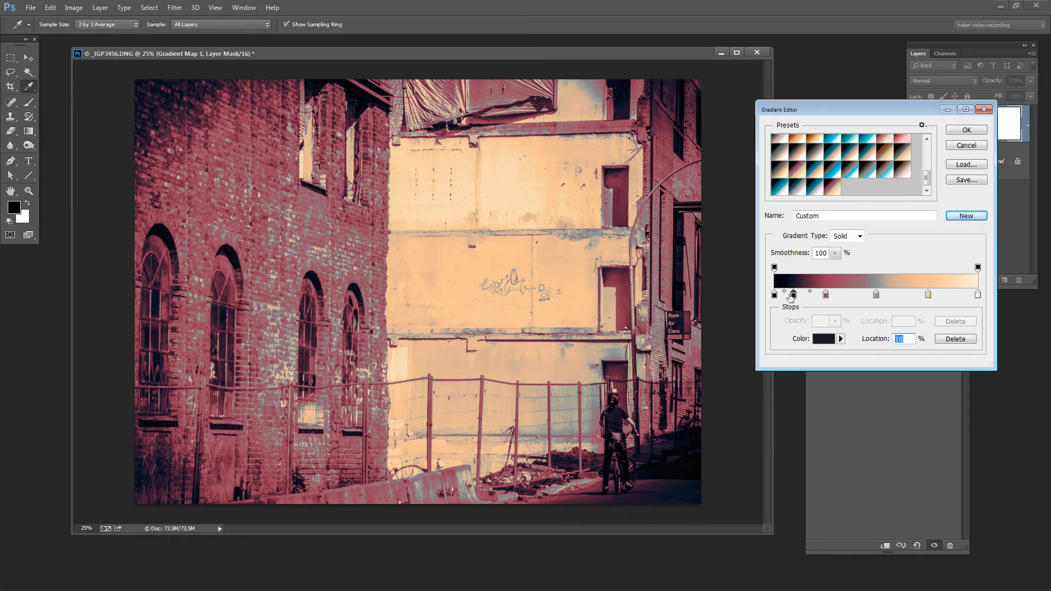
drag(793, 295, 807, 296)
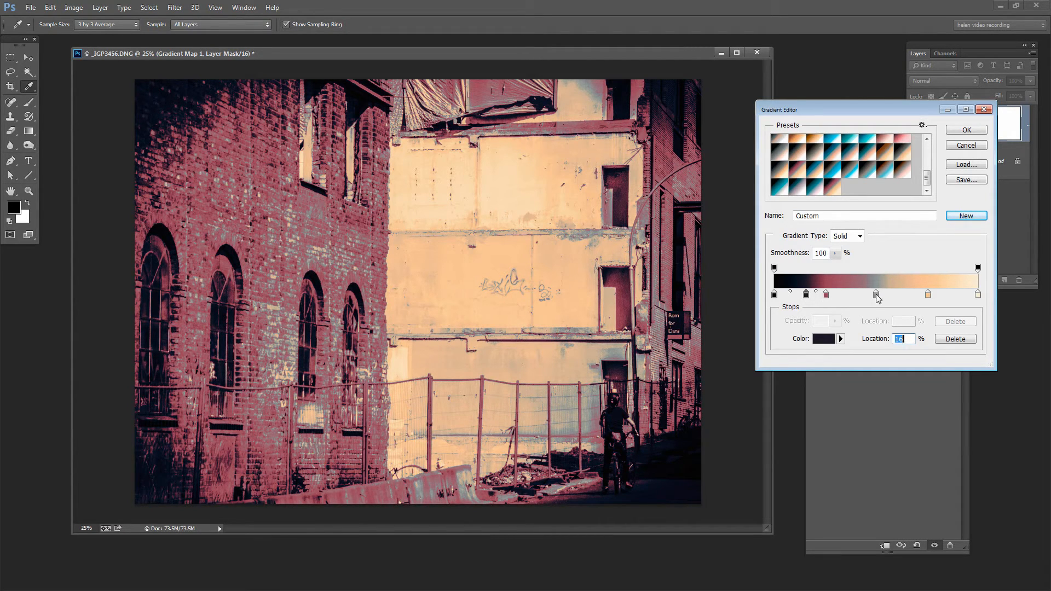
click(876, 295)
click(875, 294)
Adjust the midpoints around the grey stop, which stays at location 50.
drag(864, 292, 908, 293)
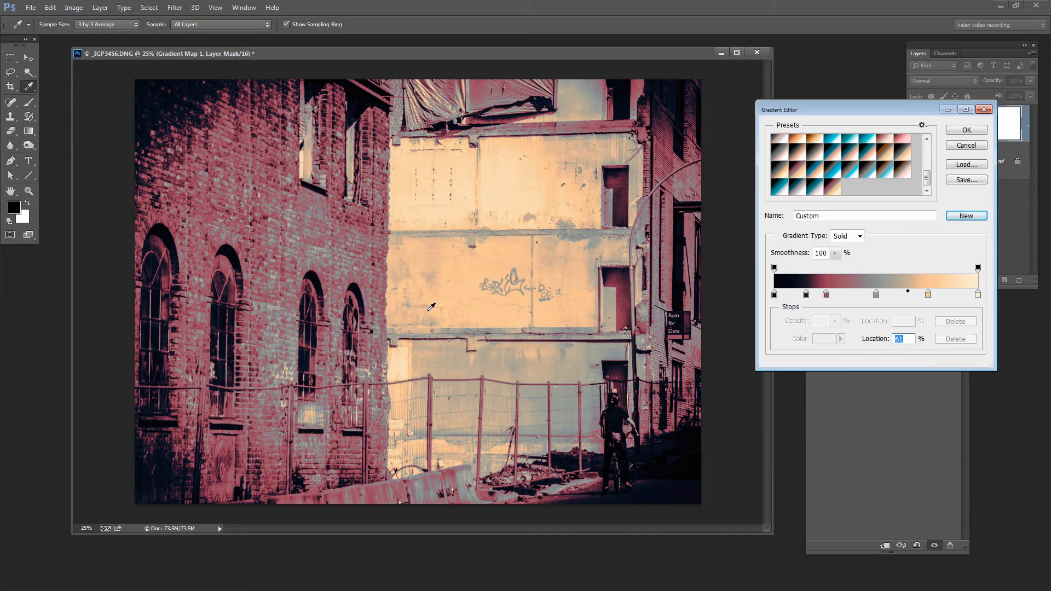
click(876, 294)
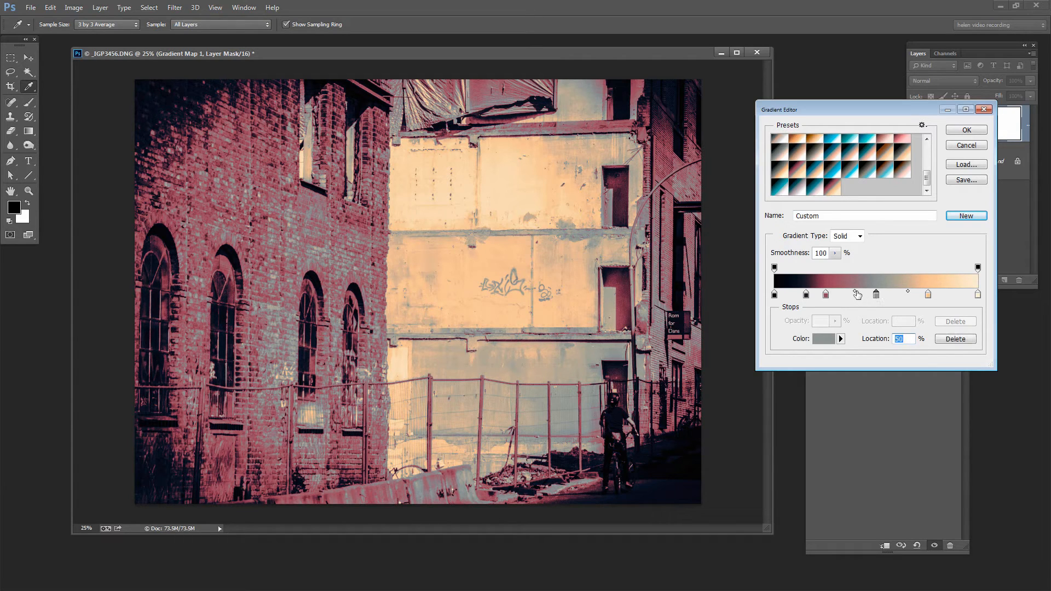
drag(856, 295, 849, 295)
click(849, 295)
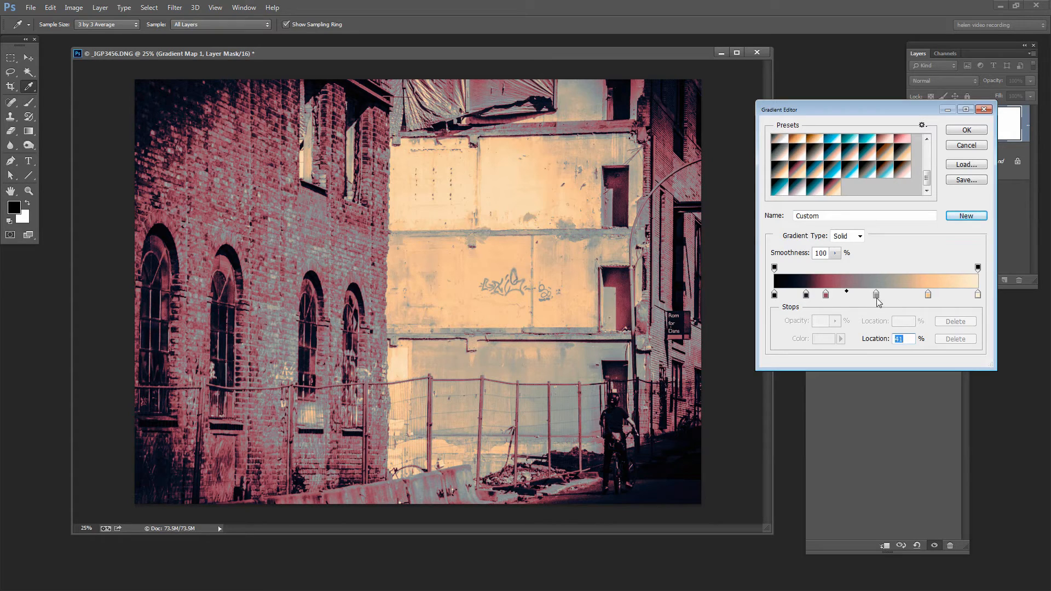
click(876, 295)
drag(902, 293, 911, 292)
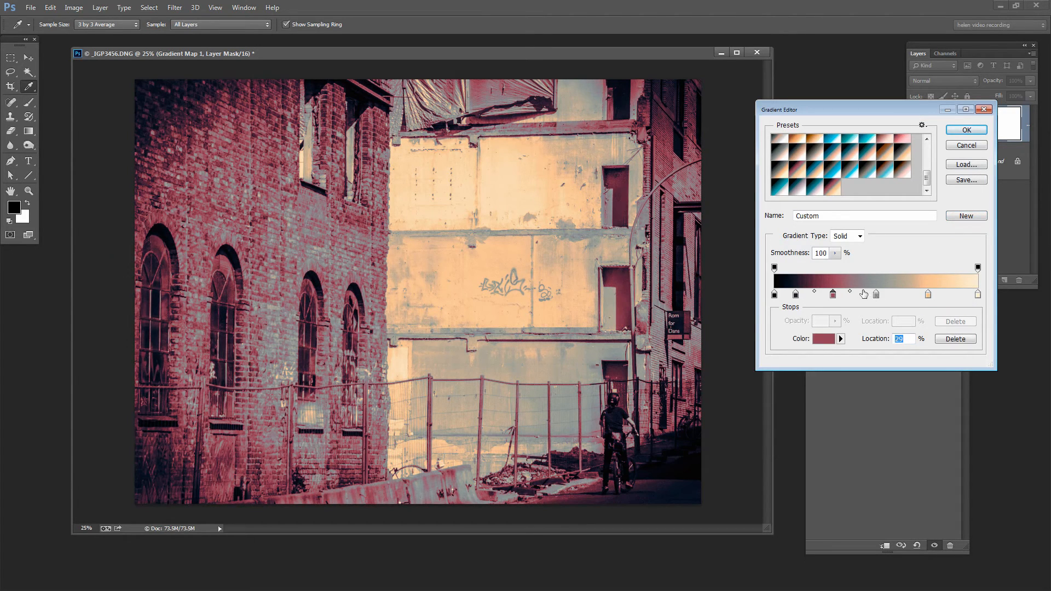
click(876, 294)
click(876, 294)
Save the custom gradient to a preset file and accept it in the gradient map.
click(967, 181)
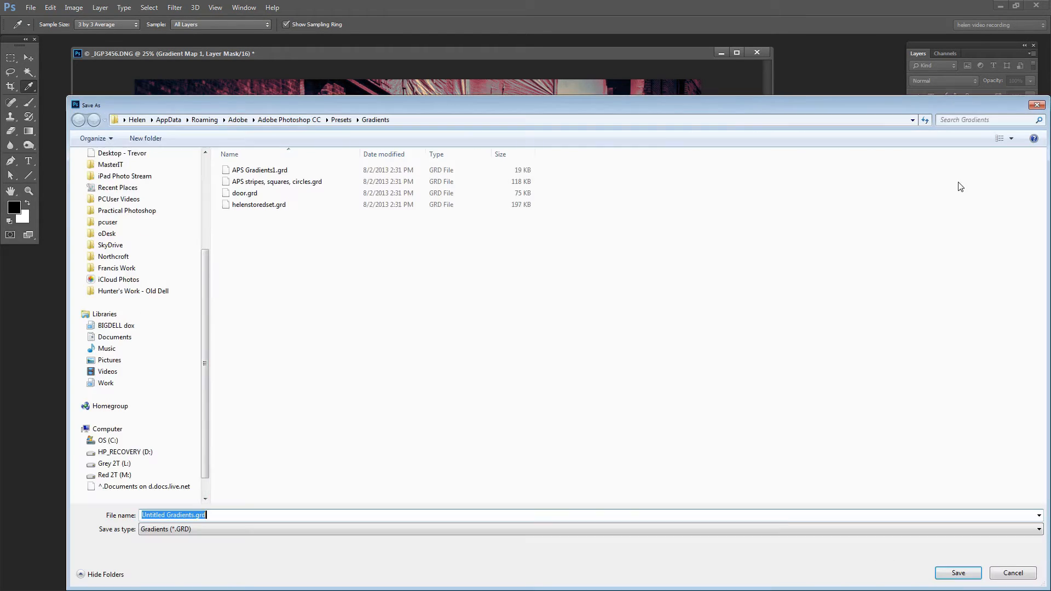
text(hele)
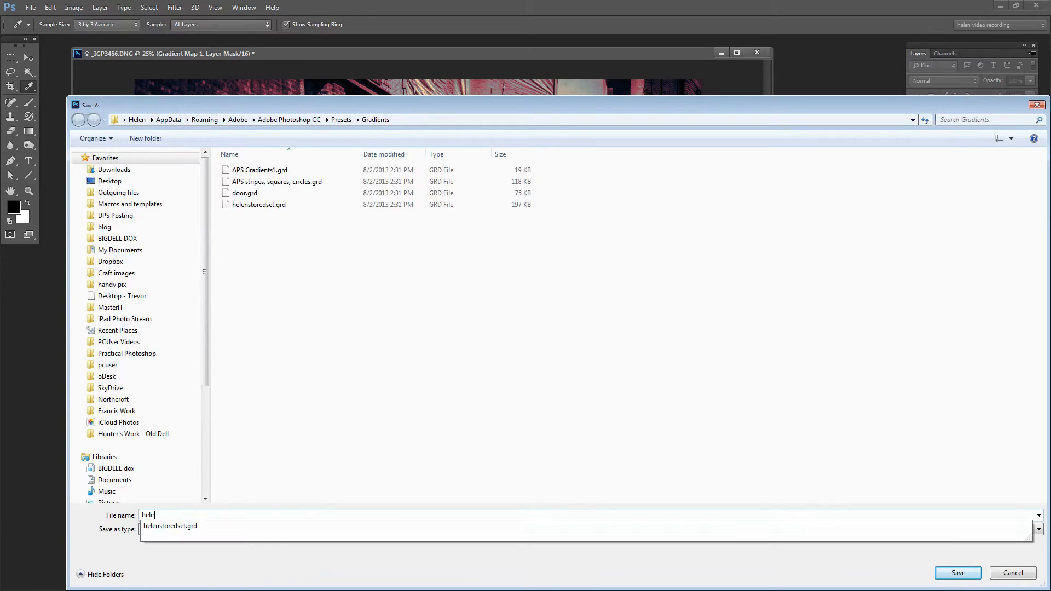
text(n)
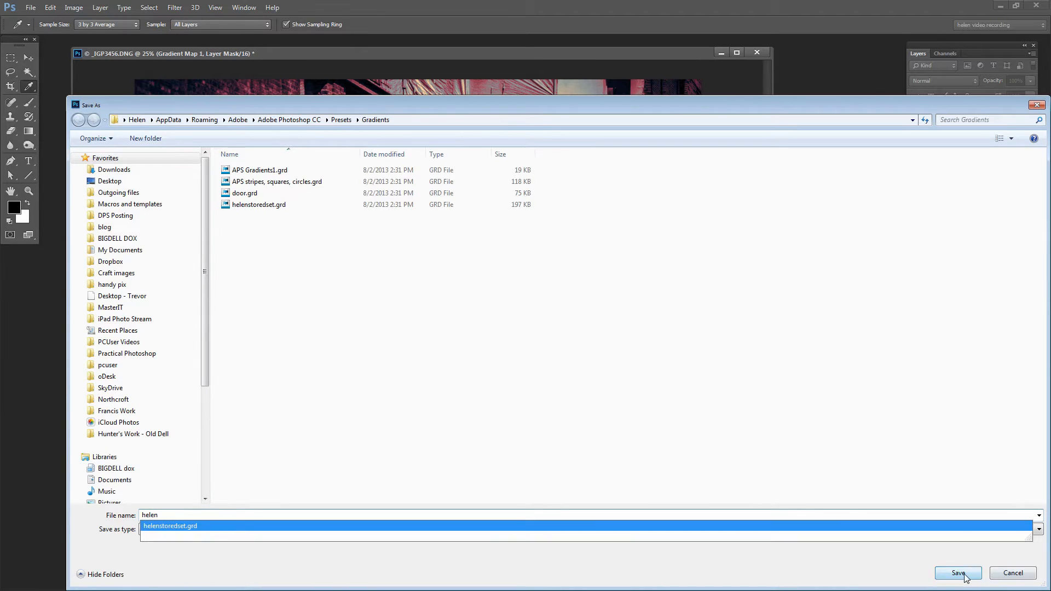
click(978, 575)
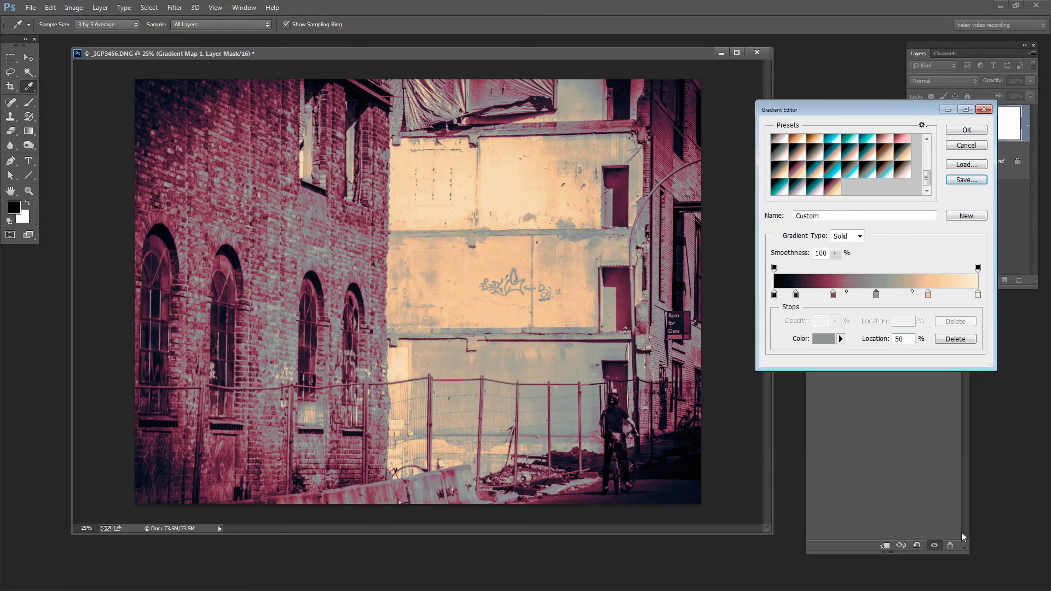
click(966, 132)
key(z)
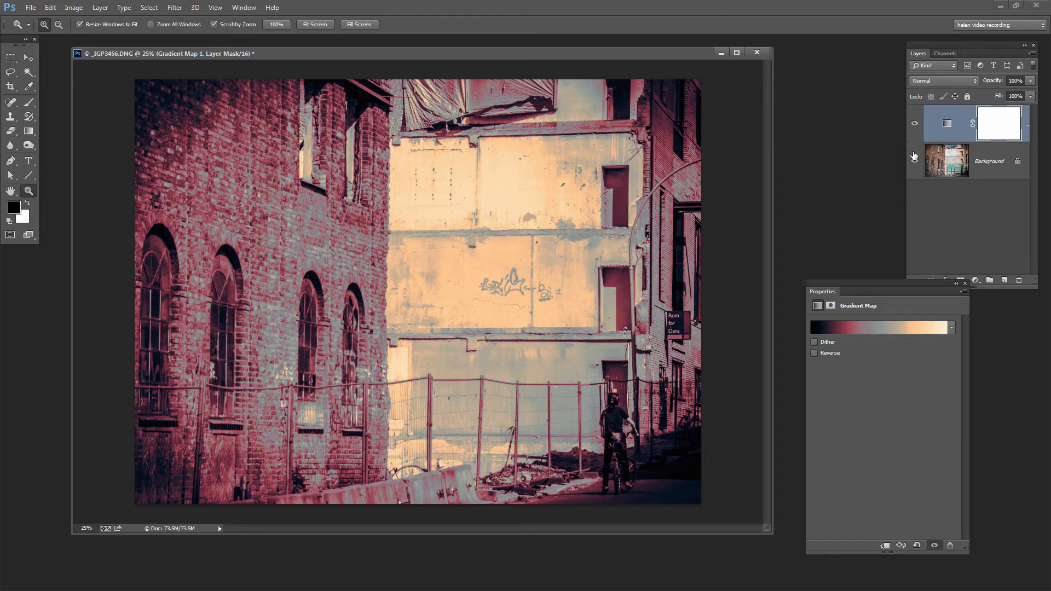
Add a default Black & White adjustment layer between the Background and the gradient map.
click(946, 162)
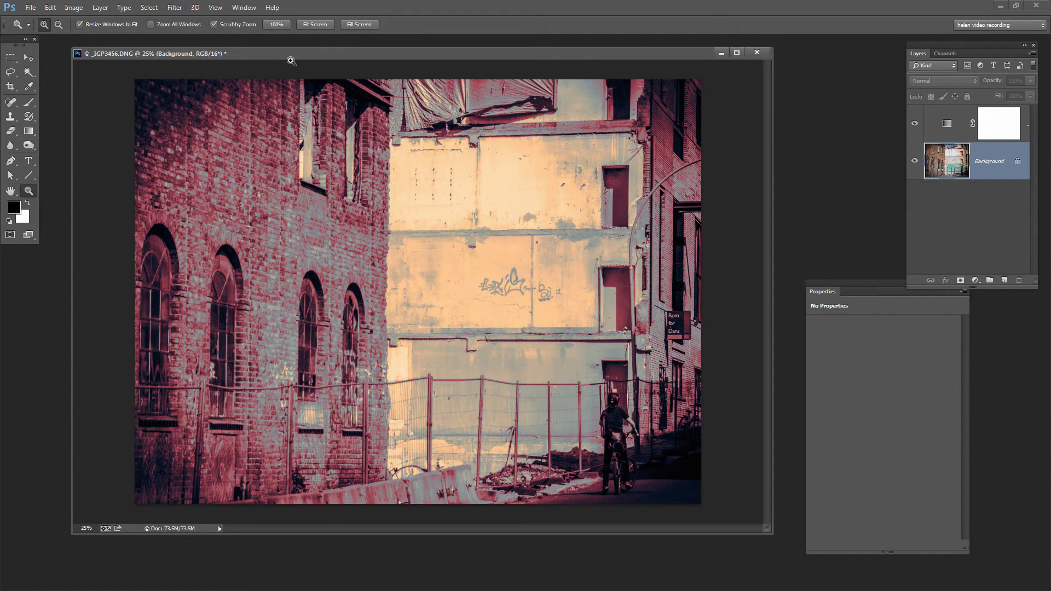
click(99, 7)
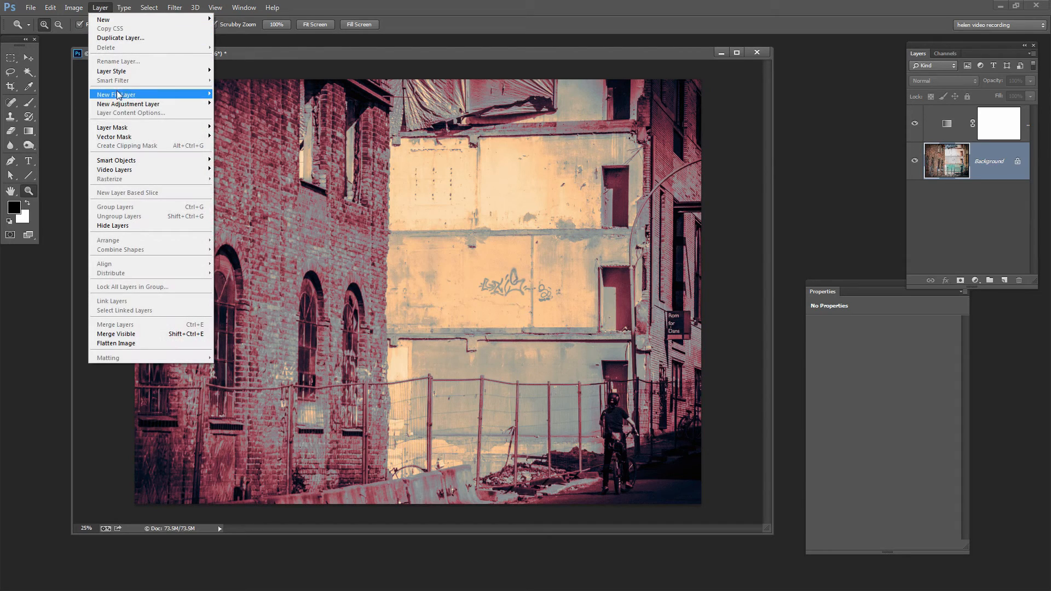
click(38, 173)
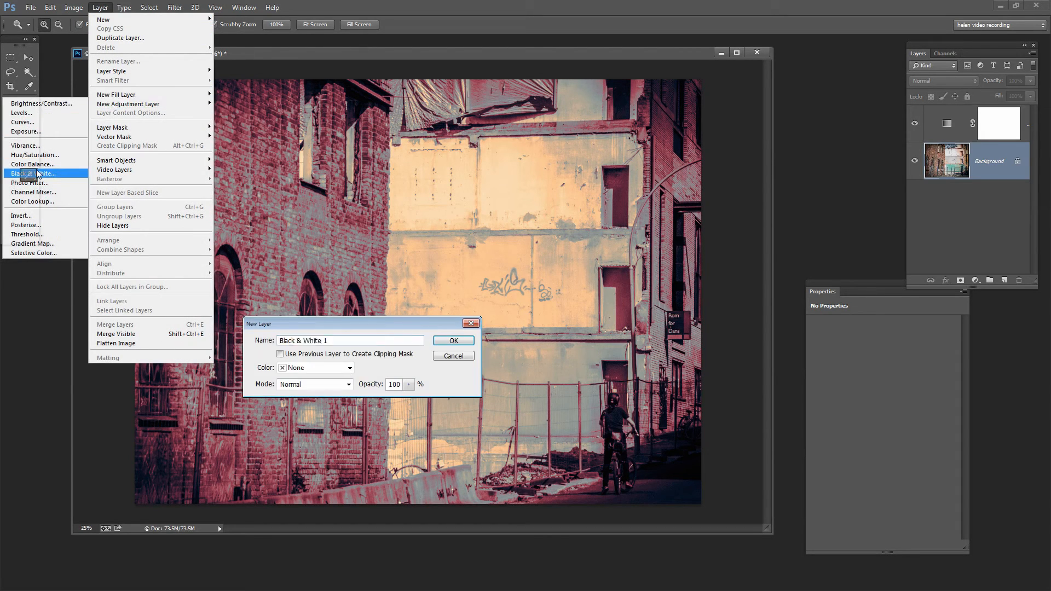
click(454, 341)
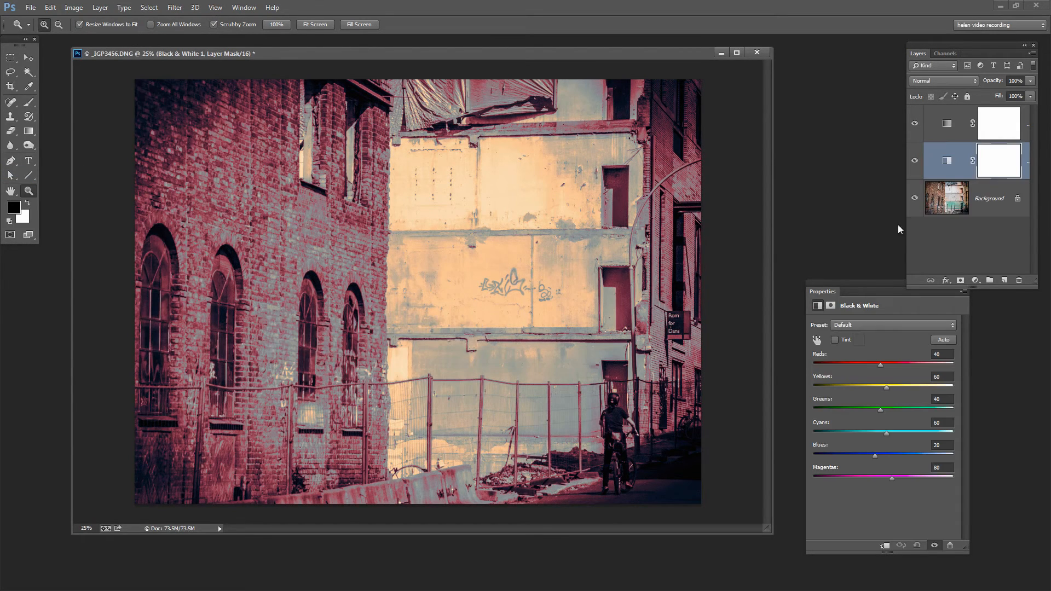
Compare the mapped colours with and without the Black & White layer.
click(914, 161)
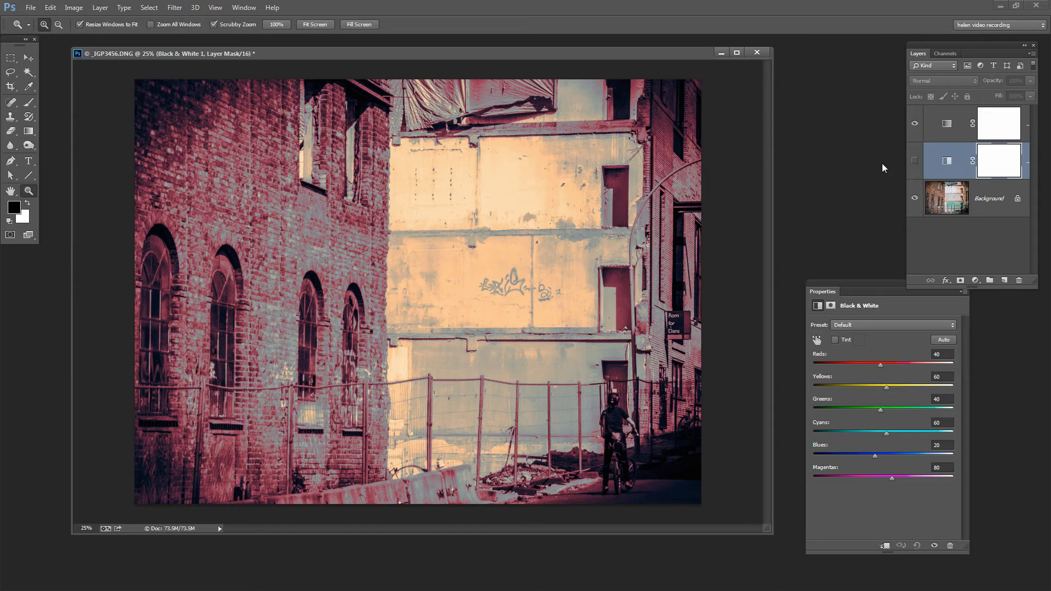
click(914, 161)
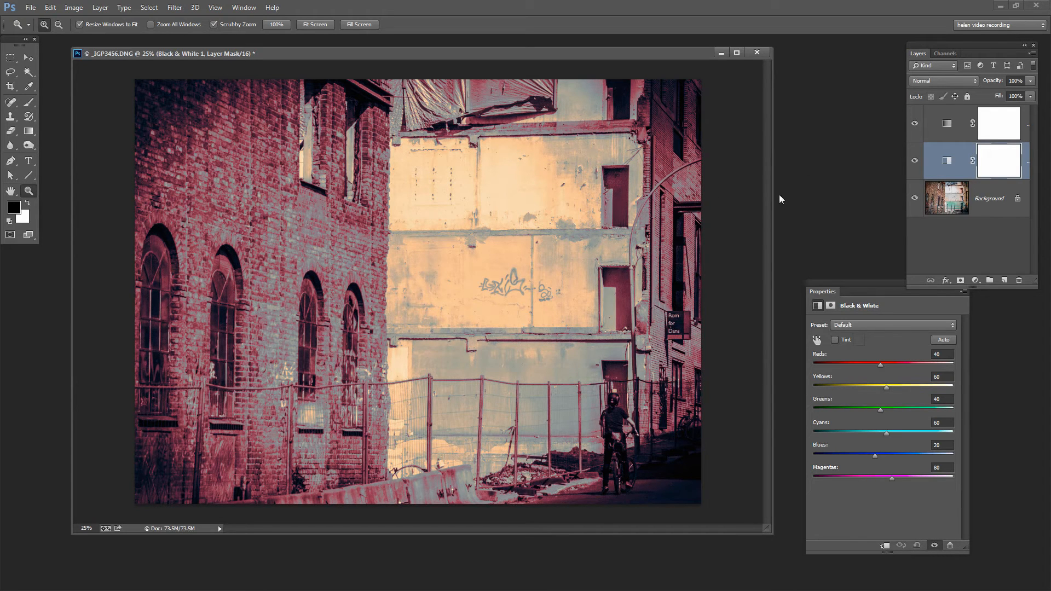
click(915, 161)
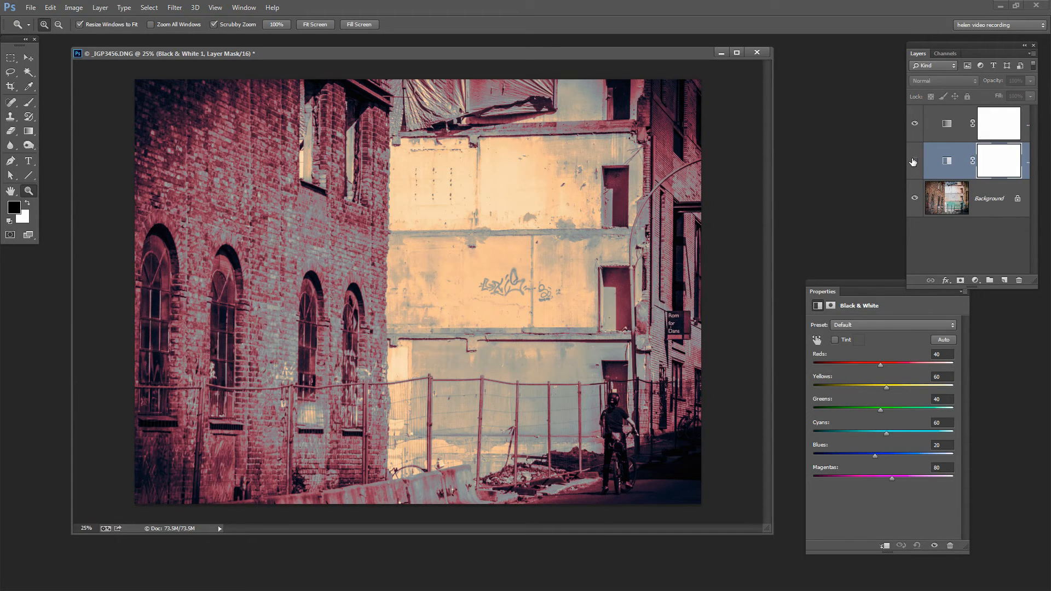
click(914, 161)
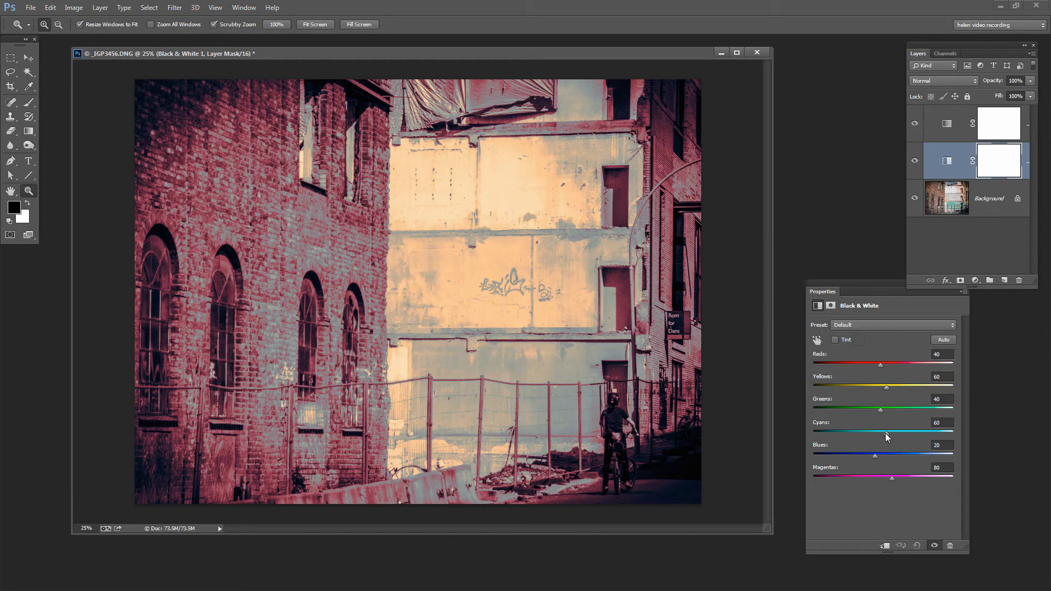
Set Cyans to 226 and Blues to 127 in the Black & White mix.
mouse_move(886, 434)
mouse_down()
mouse_move(861, 434)
mouse_move(927, 435)
mouse_up()
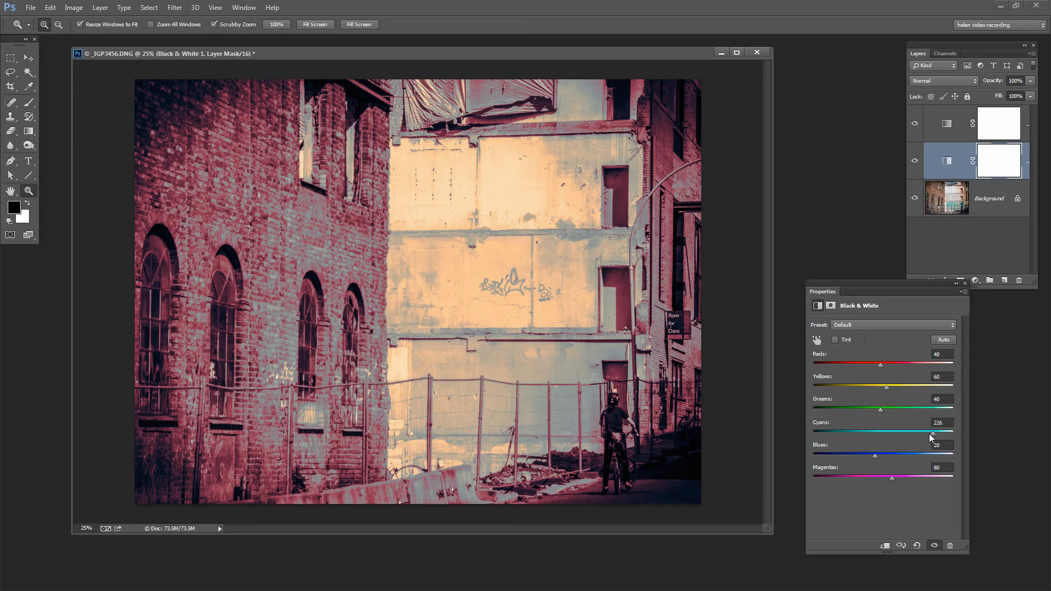
mouse_move(873, 455)
mouse_down()
mouse_move(846, 462)
mouse_move(898, 468)
mouse_up()
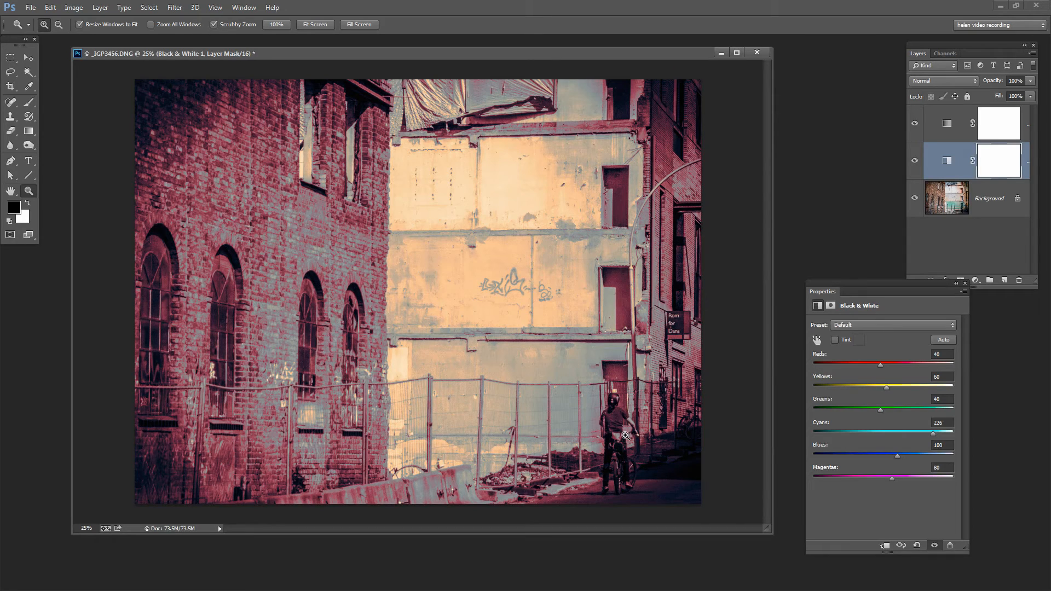
drag(897, 455, 931, 451)
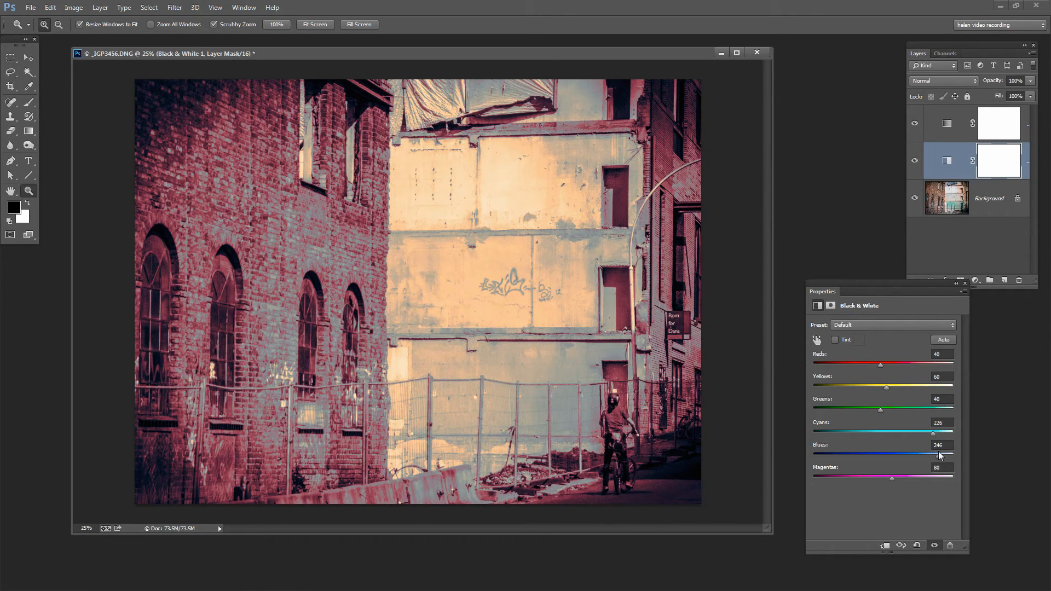
mouse_move(941, 454)
mouse_down()
mouse_move(834, 465)
mouse_move(928, 455)
mouse_move(864, 480)
mouse_move(933, 477)
mouse_move(885, 478)
mouse_up()
Set Magentas to 57, Greens to -200 and Yellows to 67, deepening reds around the fence.
mouse_move(880, 408)
mouse_down()
mouse_move(839, 414)
mouse_move(936, 401)
mouse_move(846, 412)
mouse_up()
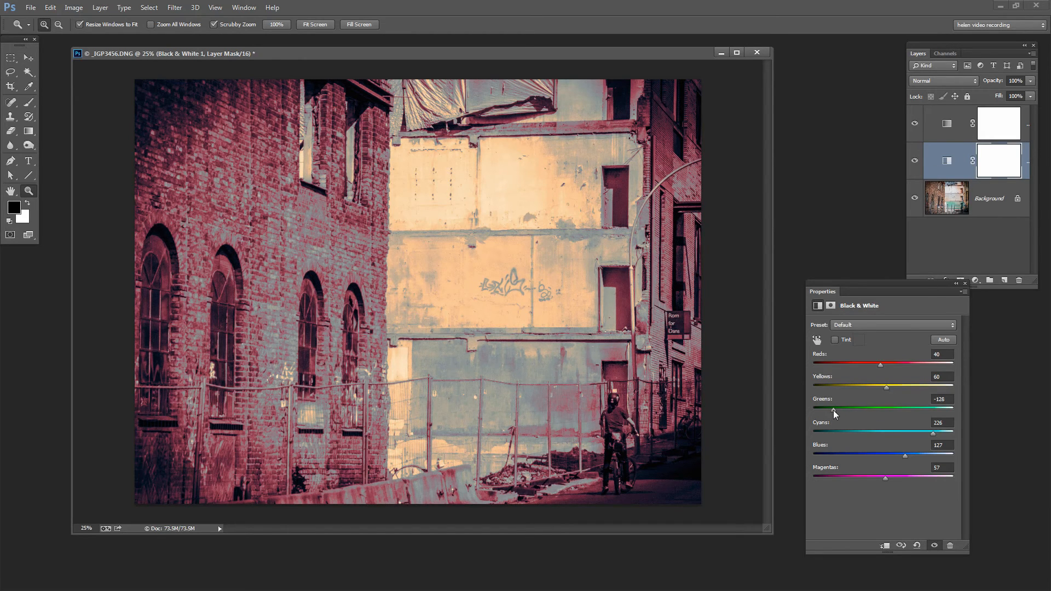
drag(834, 411, 816, 408)
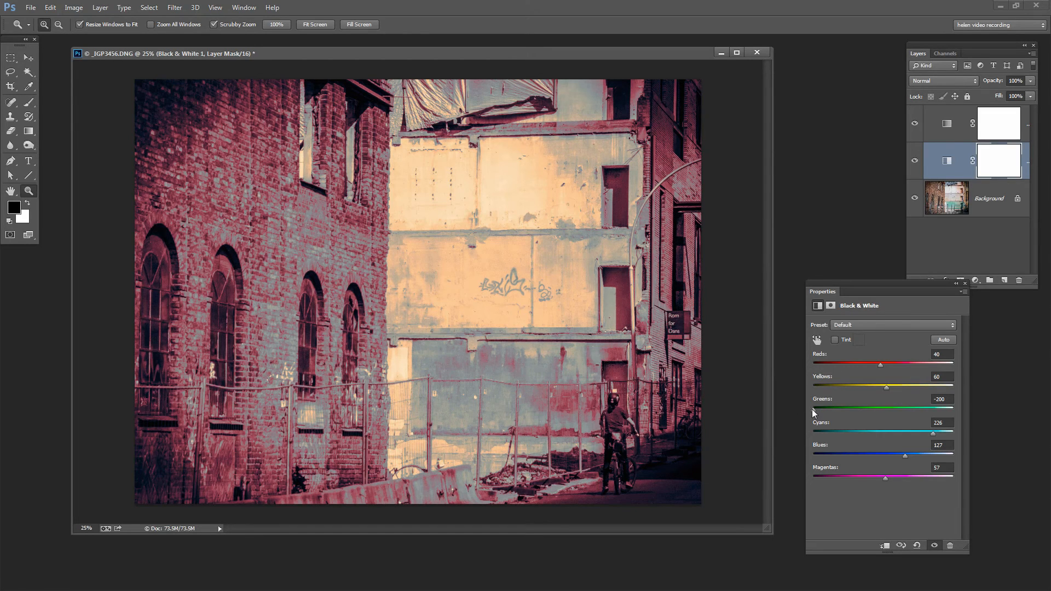
drag(816, 410, 952, 405)
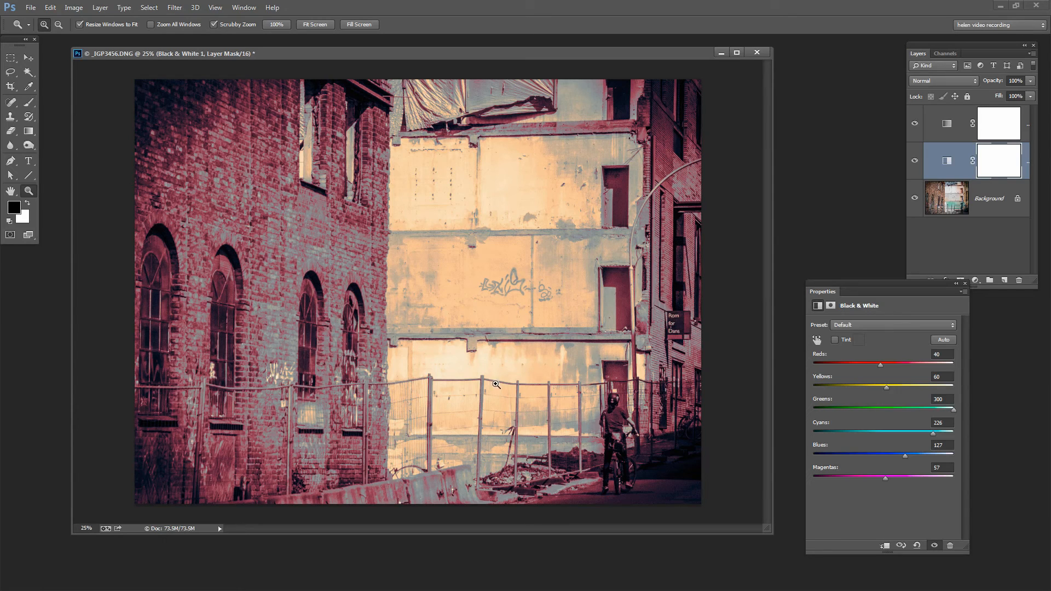
drag(954, 409, 877, 413)
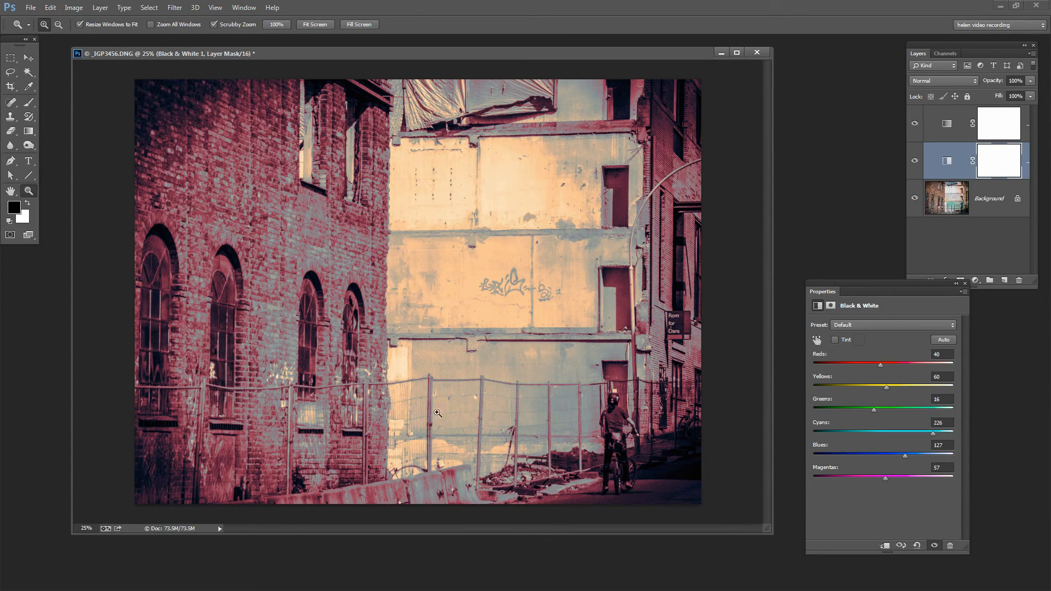
drag(874, 411, 810, 412)
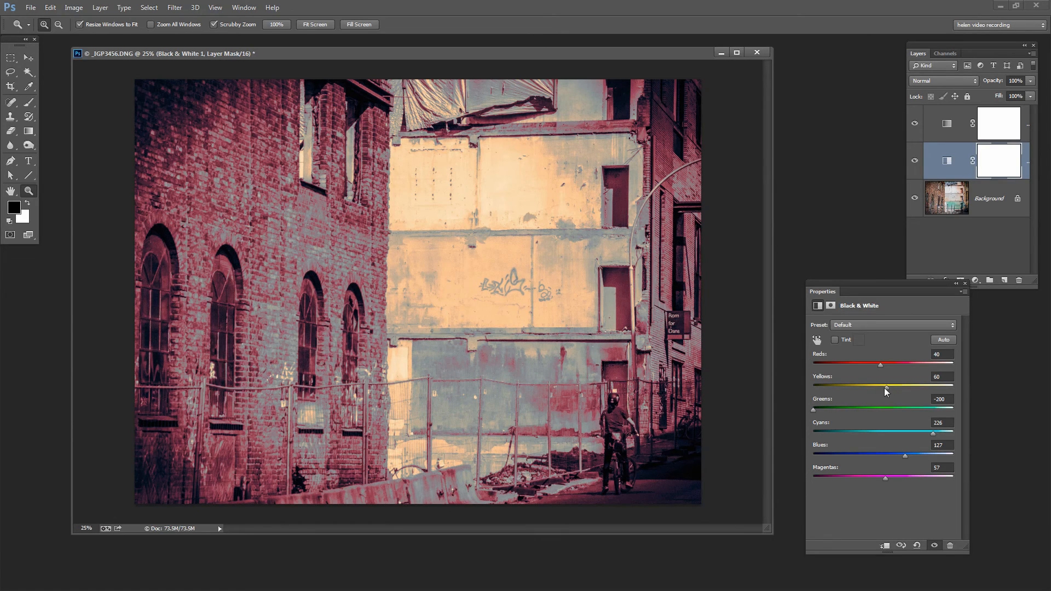
mouse_move(886, 387)
mouse_down()
mouse_move(864, 389)
mouse_move(914, 388)
mouse_move(888, 392)
mouse_up()
Move the Layers panel lower, reopen the Gradient Map's custom gradient editor, then confirm it unchanged.
click(946, 253)
mouse_move(920, 45)
mouse_down()
mouse_move(824, 149)
mouse_move(808, 196)
mouse_up()
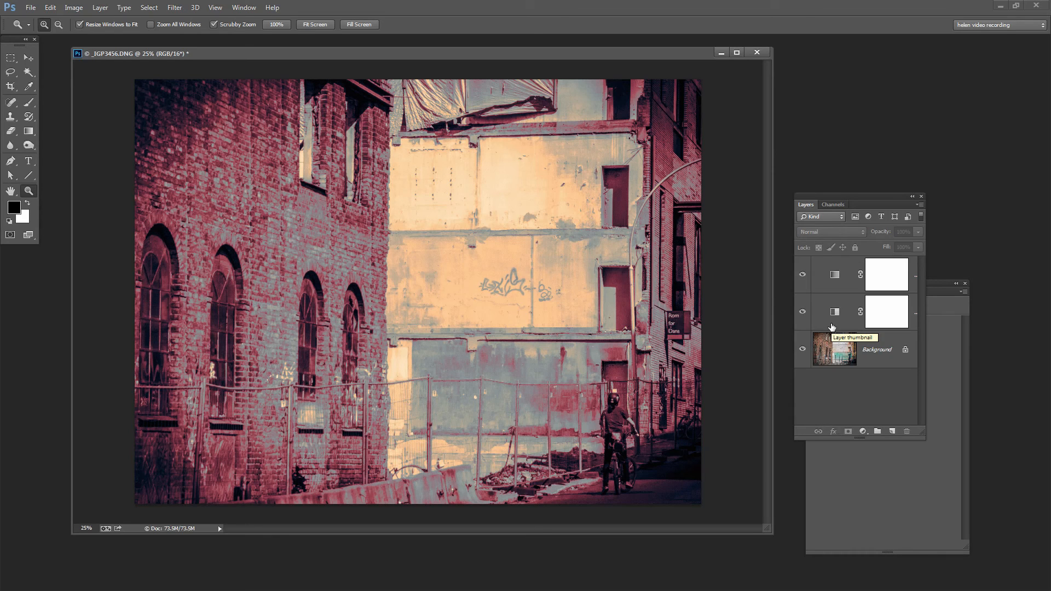
click(835, 276)
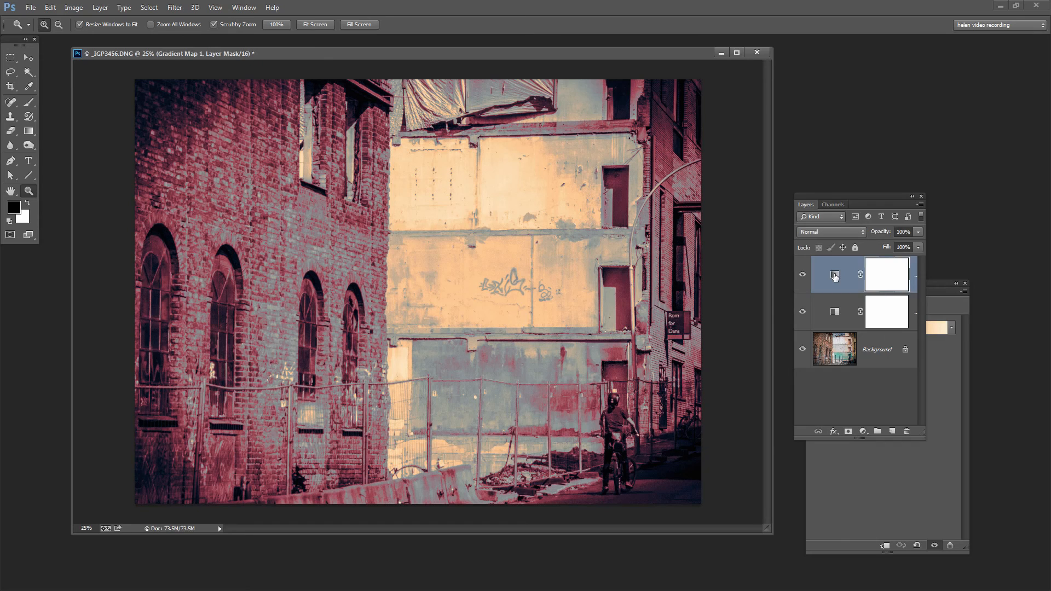
double_click(835, 275)
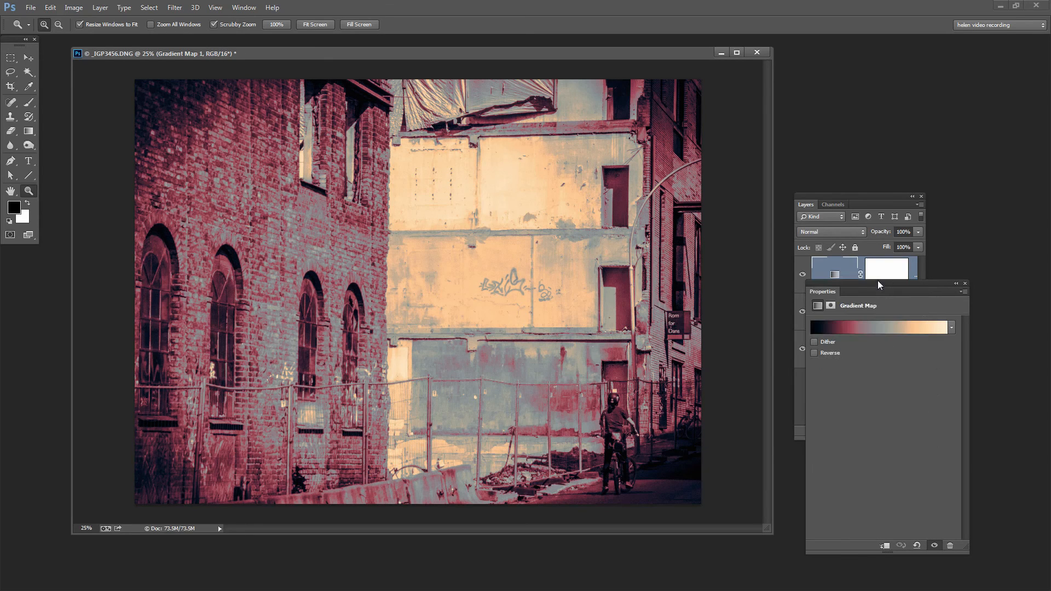
click(877, 298)
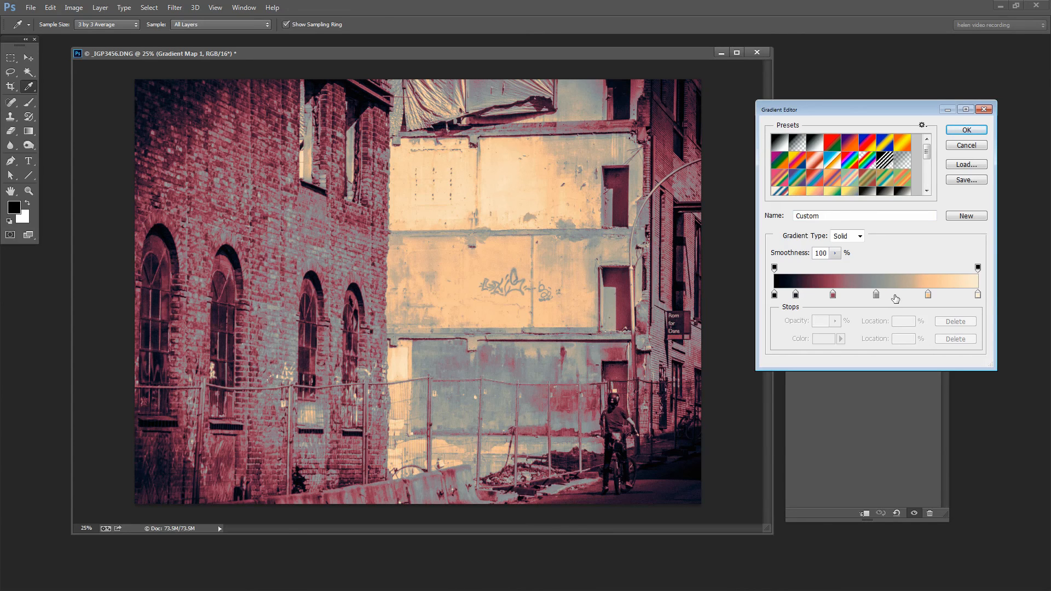
click(968, 131)
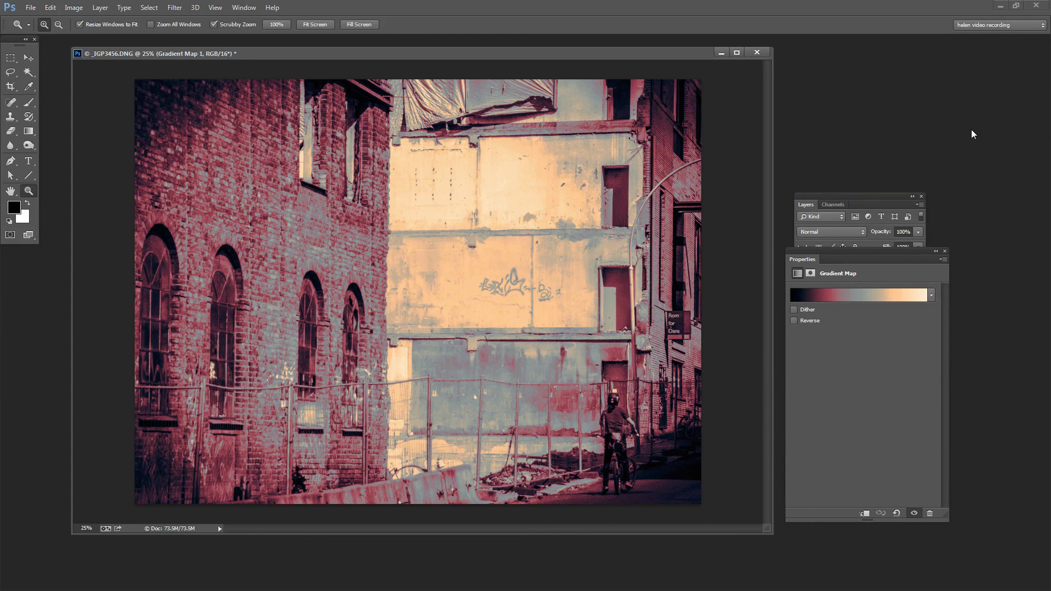